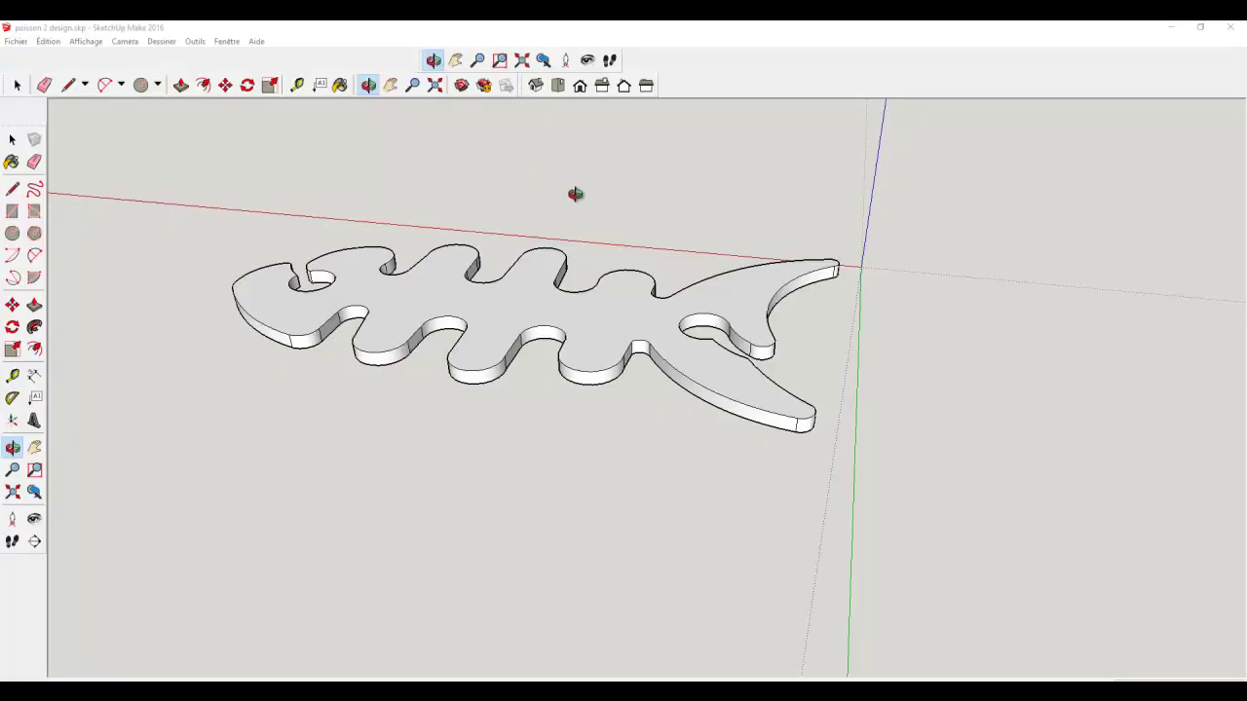
# Orbit the finished fish-bone organizer model to view it more from above
pyautogui.moveTo(631, 276); pyautogui.dragTo(613, 381)
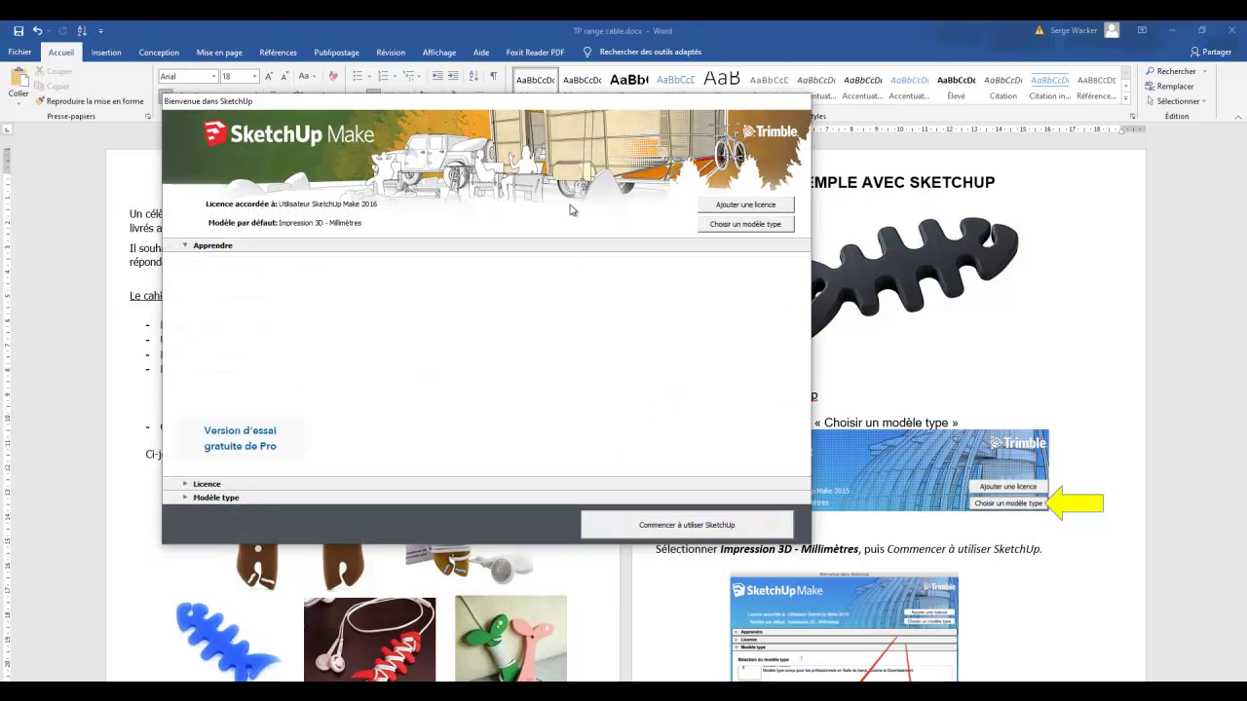
# Start a new model from the Impression 3D - Millimètres template
pyautogui.click(754, 226)
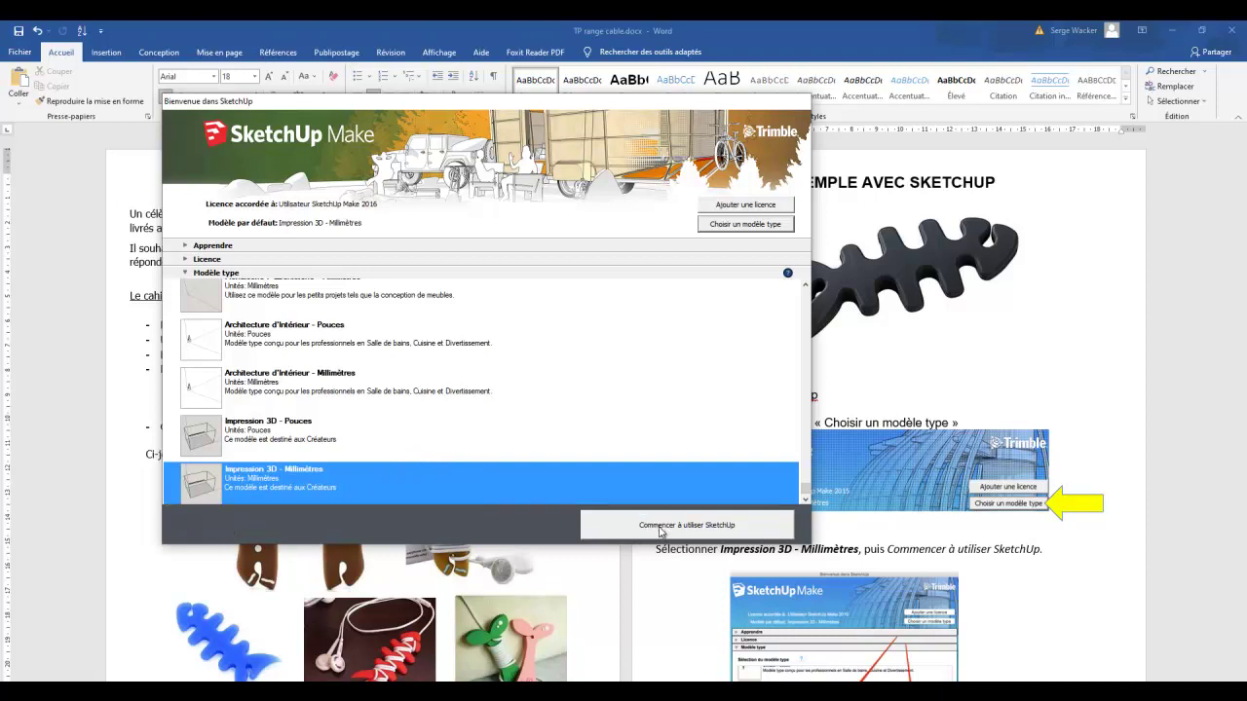
pyautogui.click(659, 532)
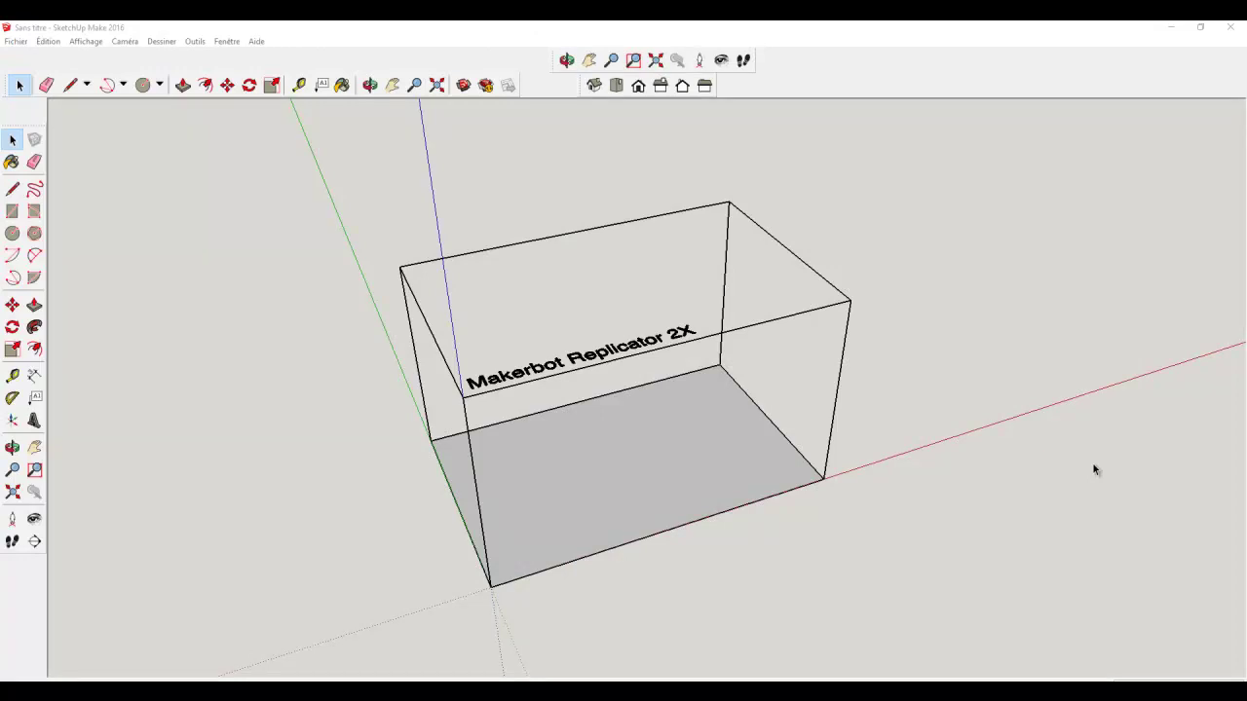
# Delete the Makerbot build-volume box and enable the Grand jeu d'outils, Caméra and Vues toolbars
pyautogui.click(647, 476)
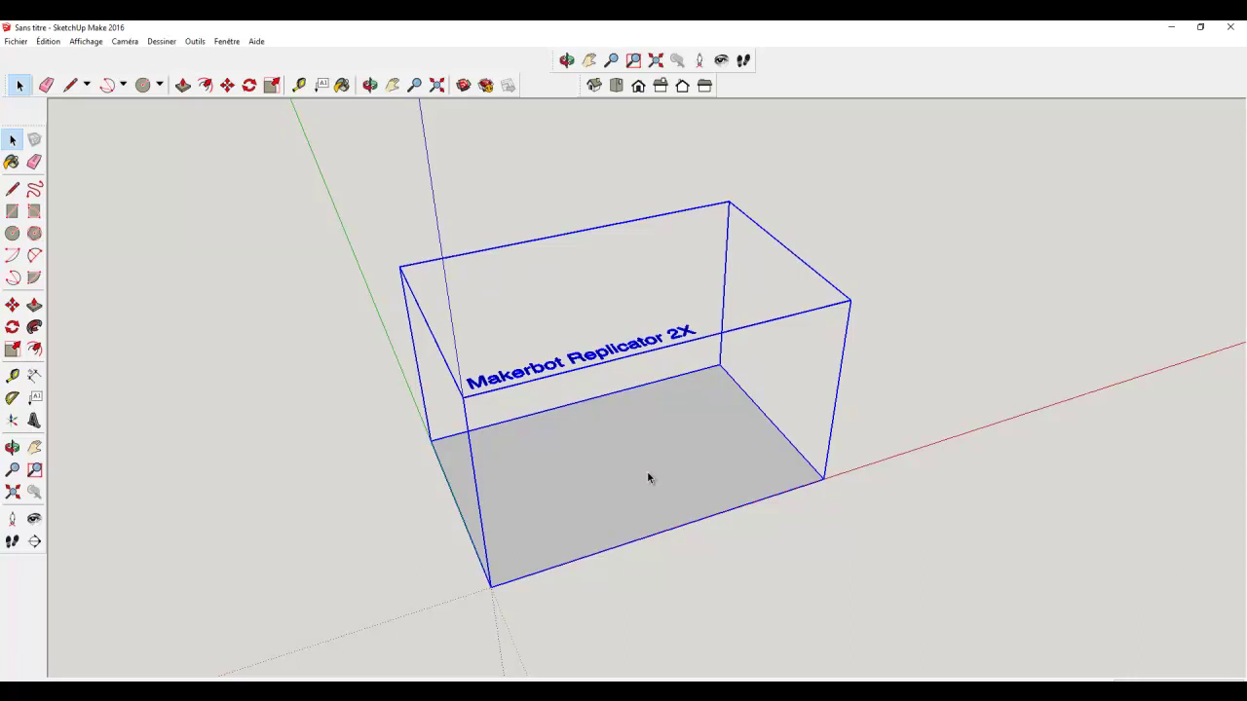
pyautogui.press('Delete')
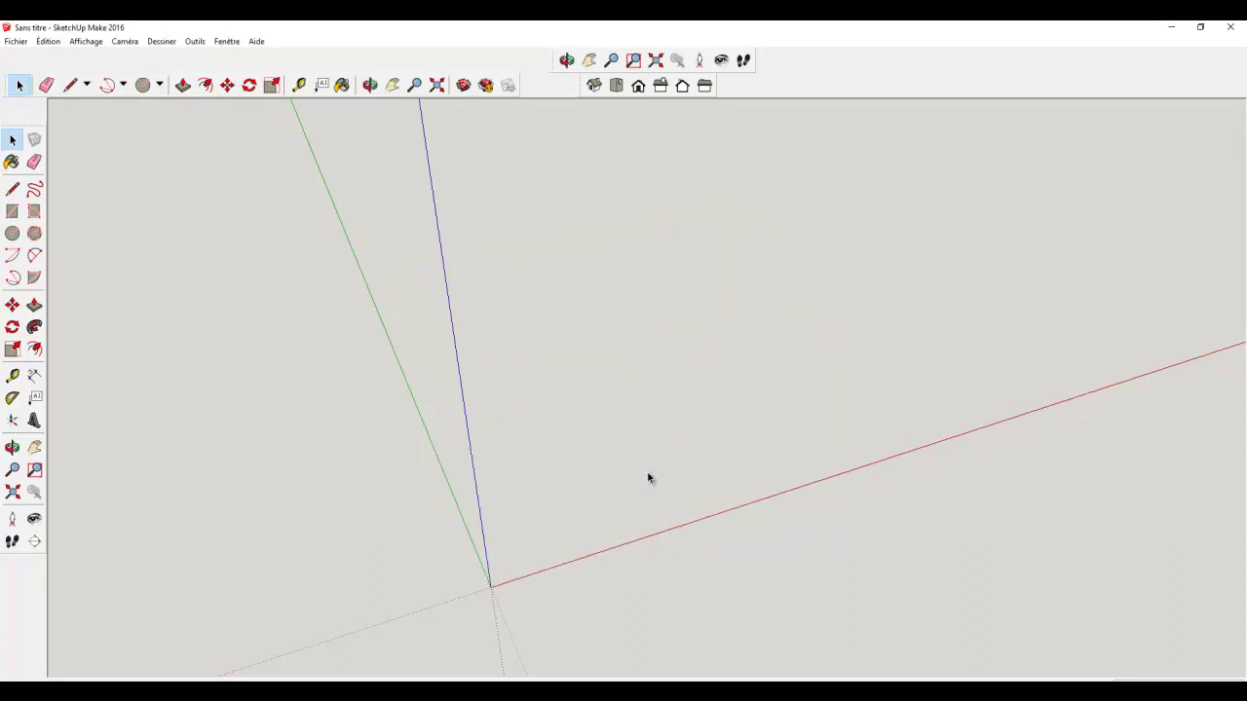
pyautogui.click(86, 41)
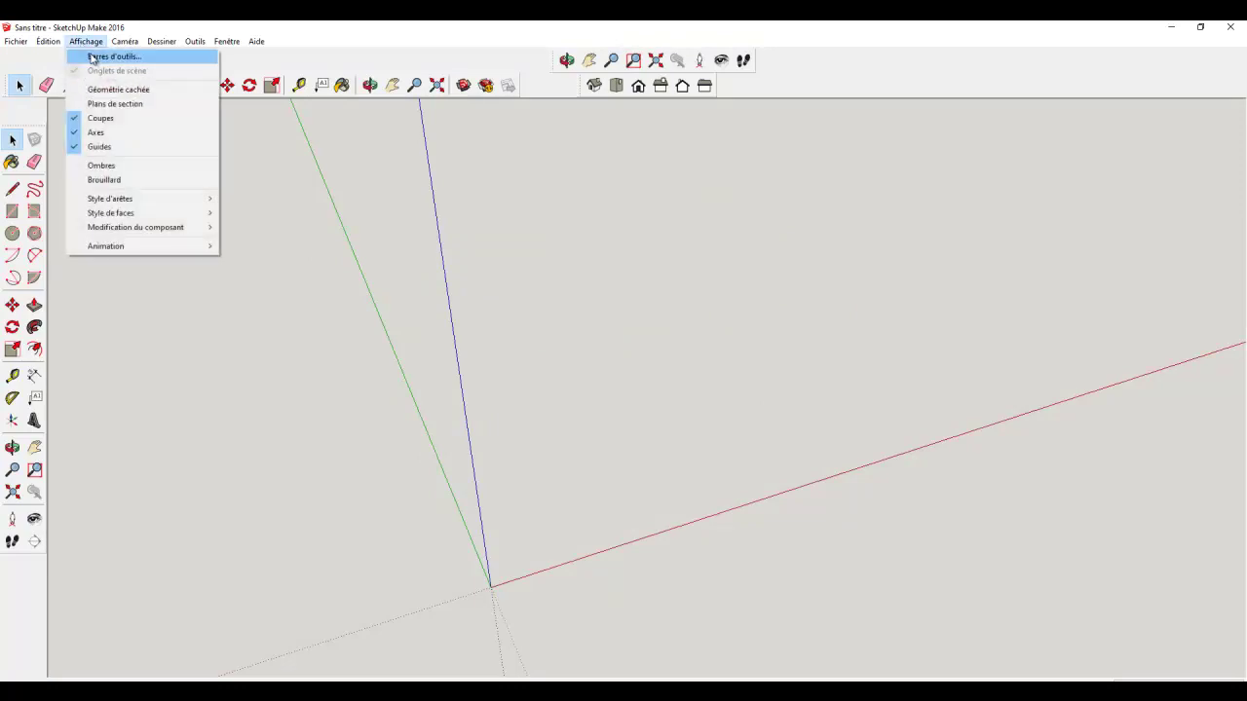
pyautogui.click(93, 57)
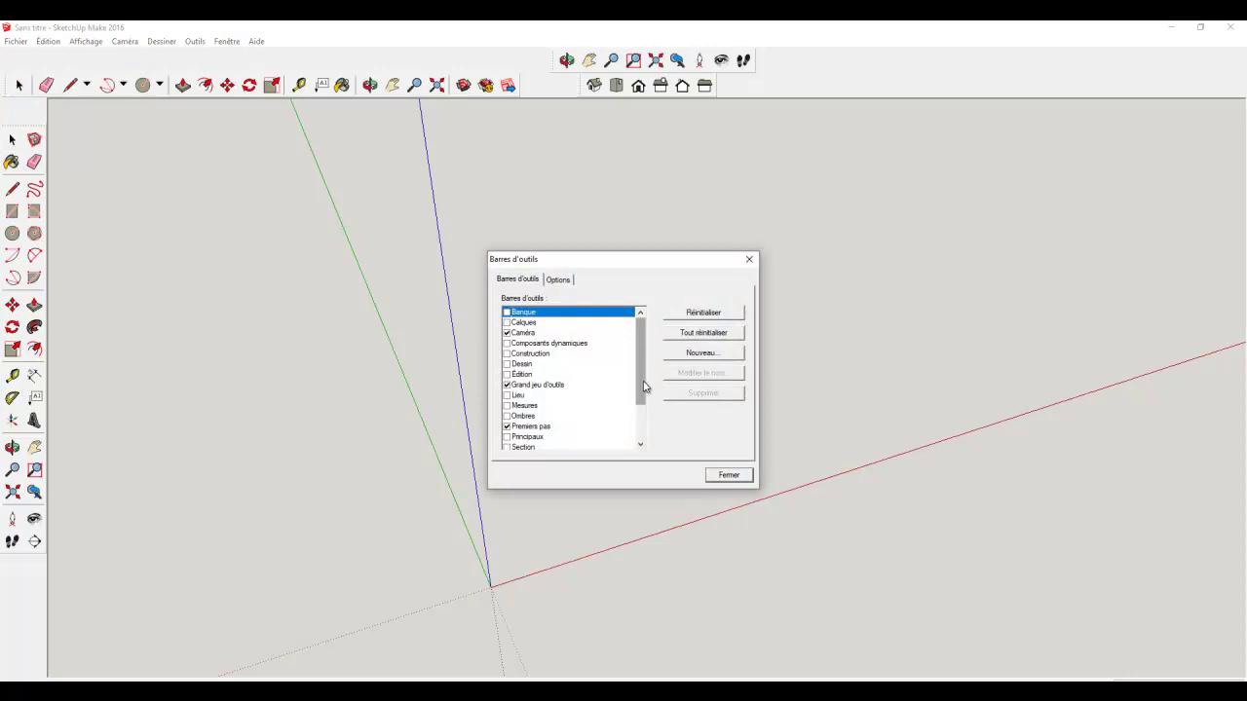
pyautogui.moveTo(643, 386); pyautogui.dragTo(636, 416)
pyautogui.click(733, 479)
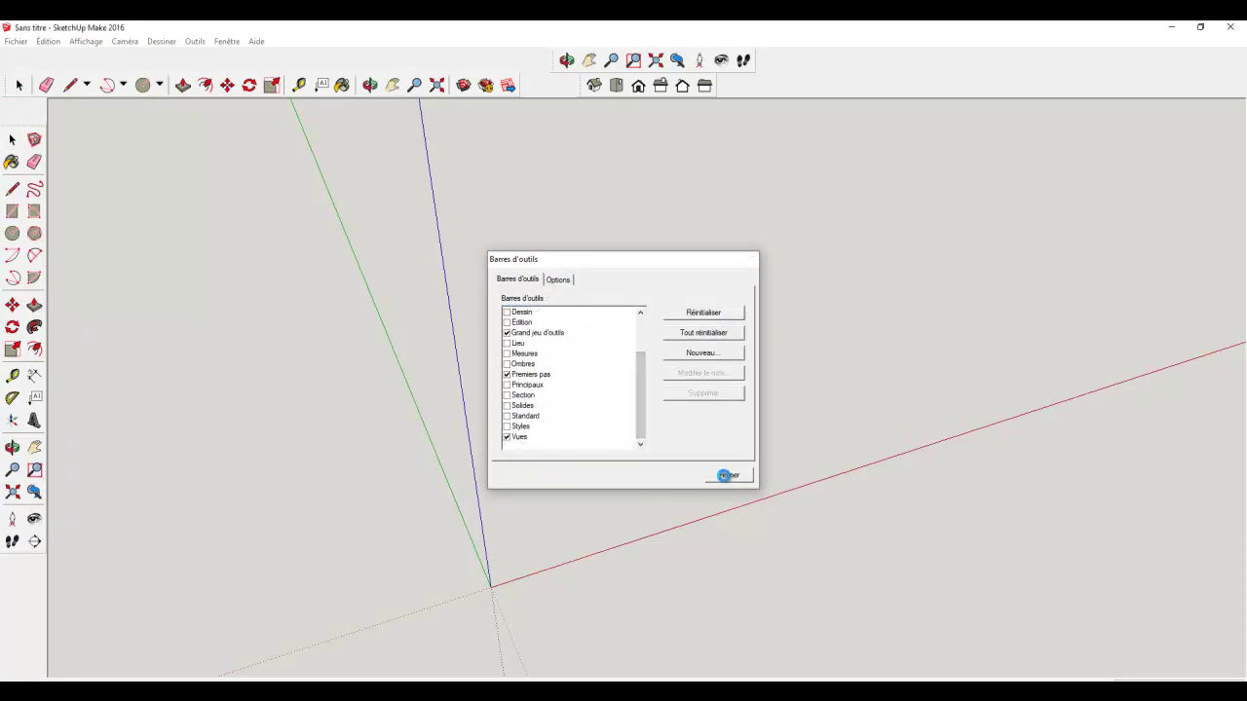
# Switch to Top view and pan so the origin sits lower left
pyautogui.click(616, 87)
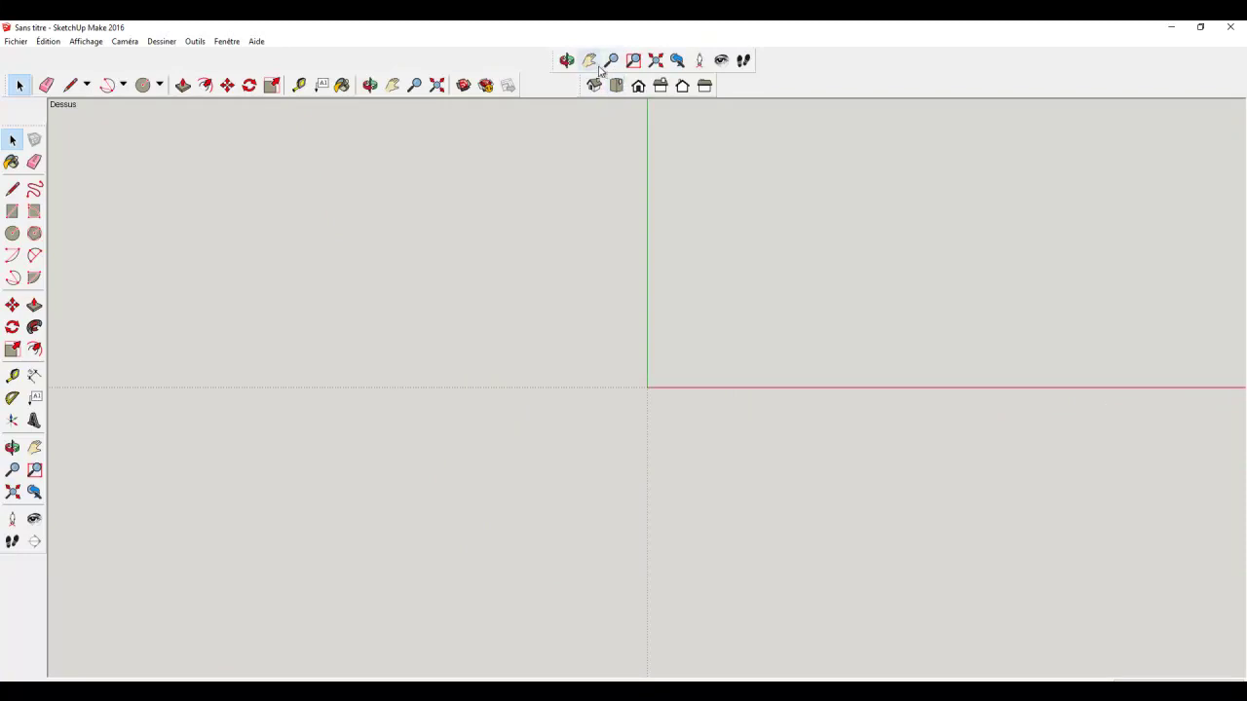
pyautogui.click(590, 61)
pyautogui.moveTo(710, 153)
pyautogui.mouseDown()
pyautogui.moveTo(554, 261)
pyautogui.moveTo(359, 277)
pyautogui.mouseUp()
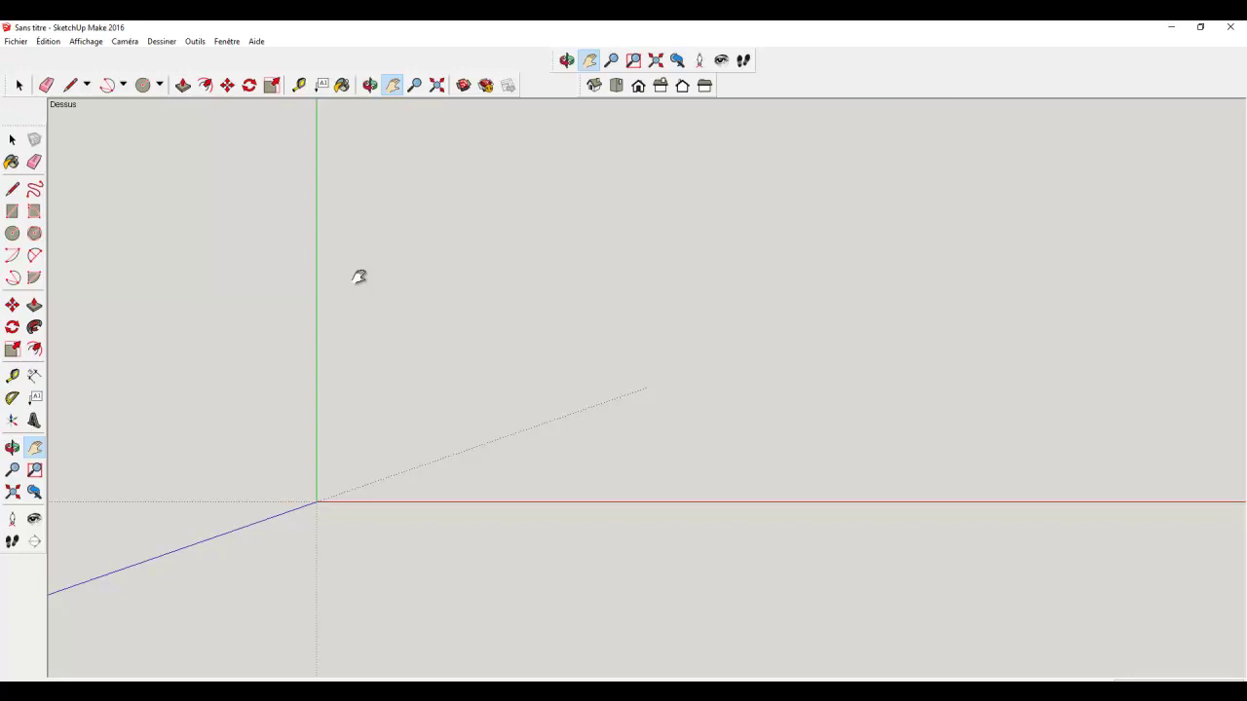
# Place a vertical construction guide 5 mm from the green axis
pyautogui.click(299, 84)
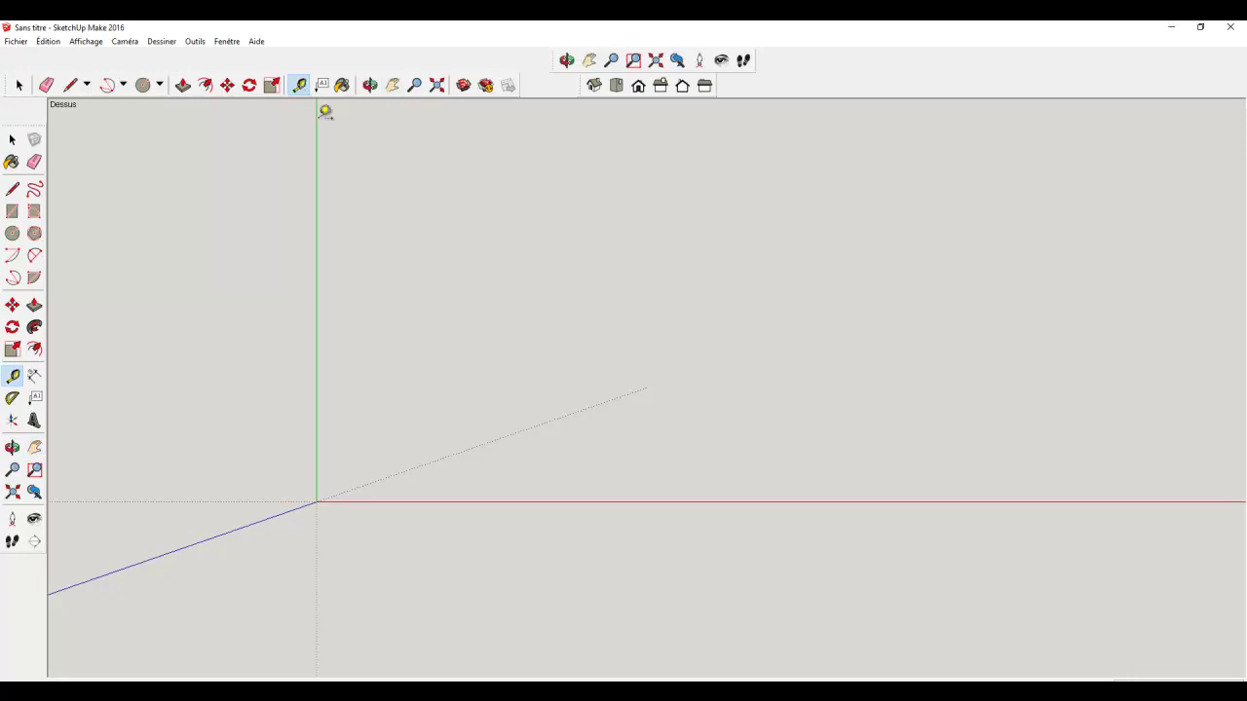
pyautogui.click(317, 335)
pyautogui.click(494, 334)
pyautogui.write('5')
pyautogui.press('Return')
# Place two horizontal construction guides above the red axis
pyautogui.click(420, 501)
pyautogui.click(420, 465)
pyautogui.press('h')
pyautogui.moveTo(421, 458); pyautogui.dragTo(691, 535)
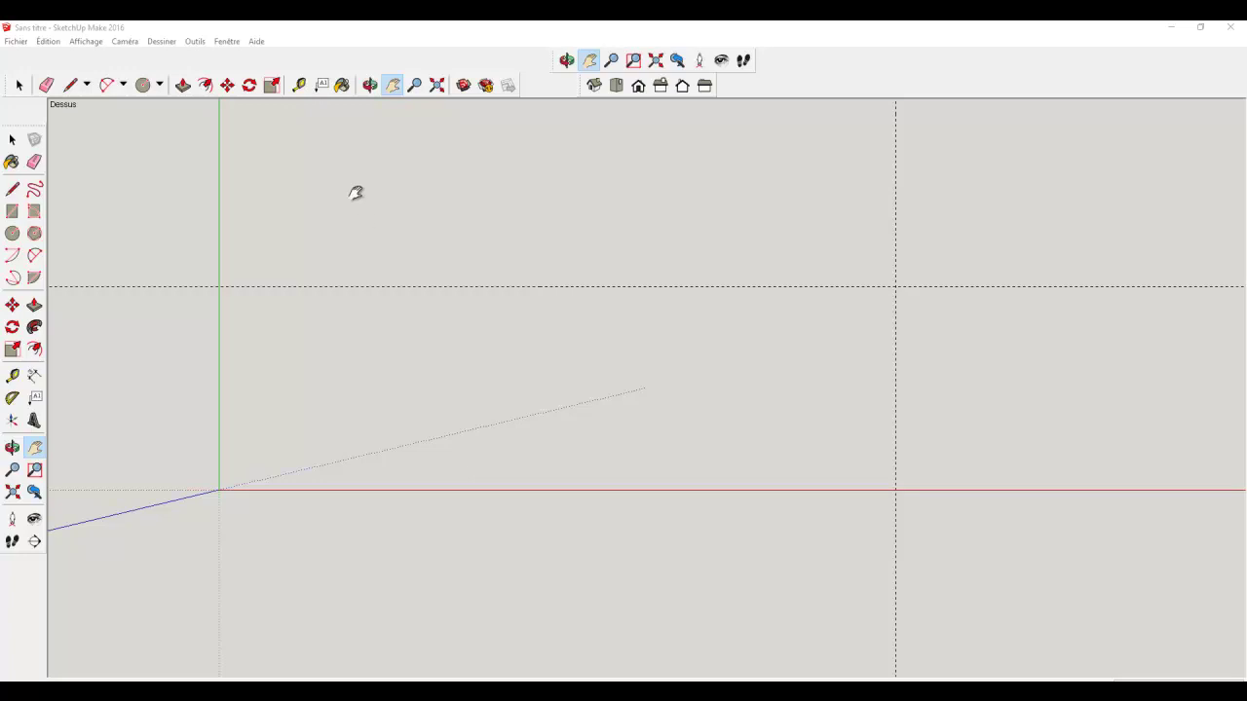
pyautogui.click(299, 85)
pyautogui.click(453, 489)
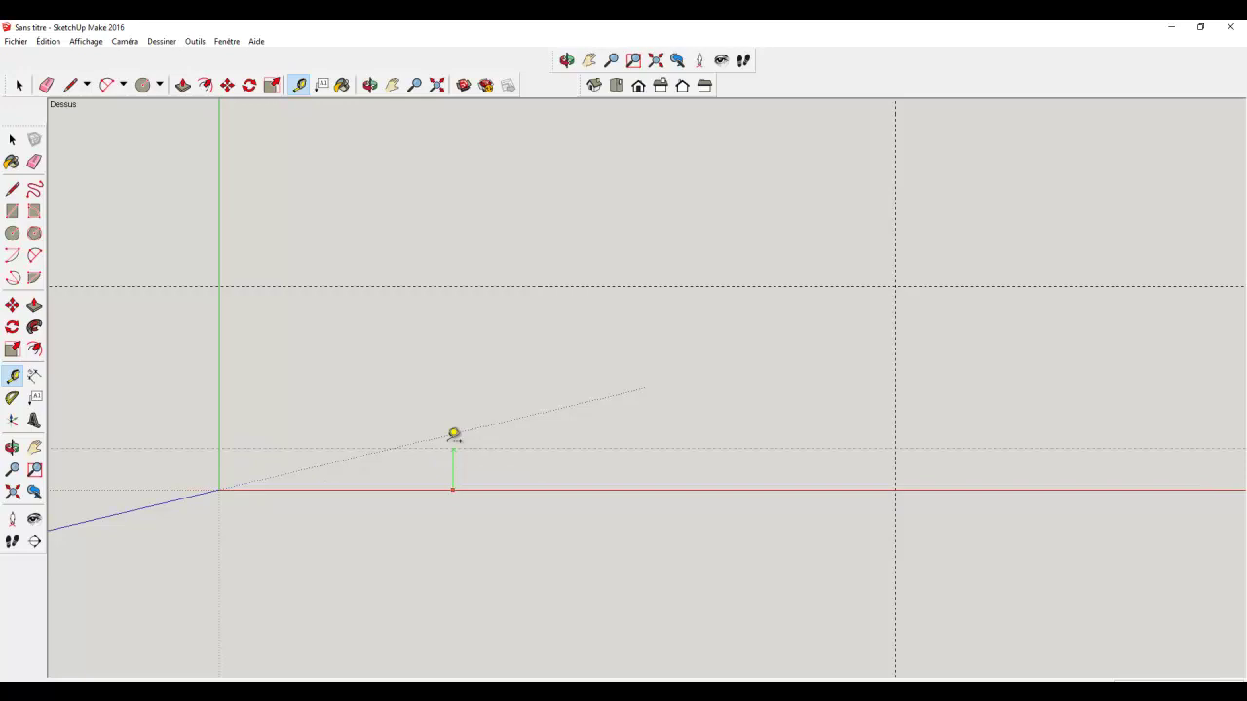
pyautogui.click(454, 366)
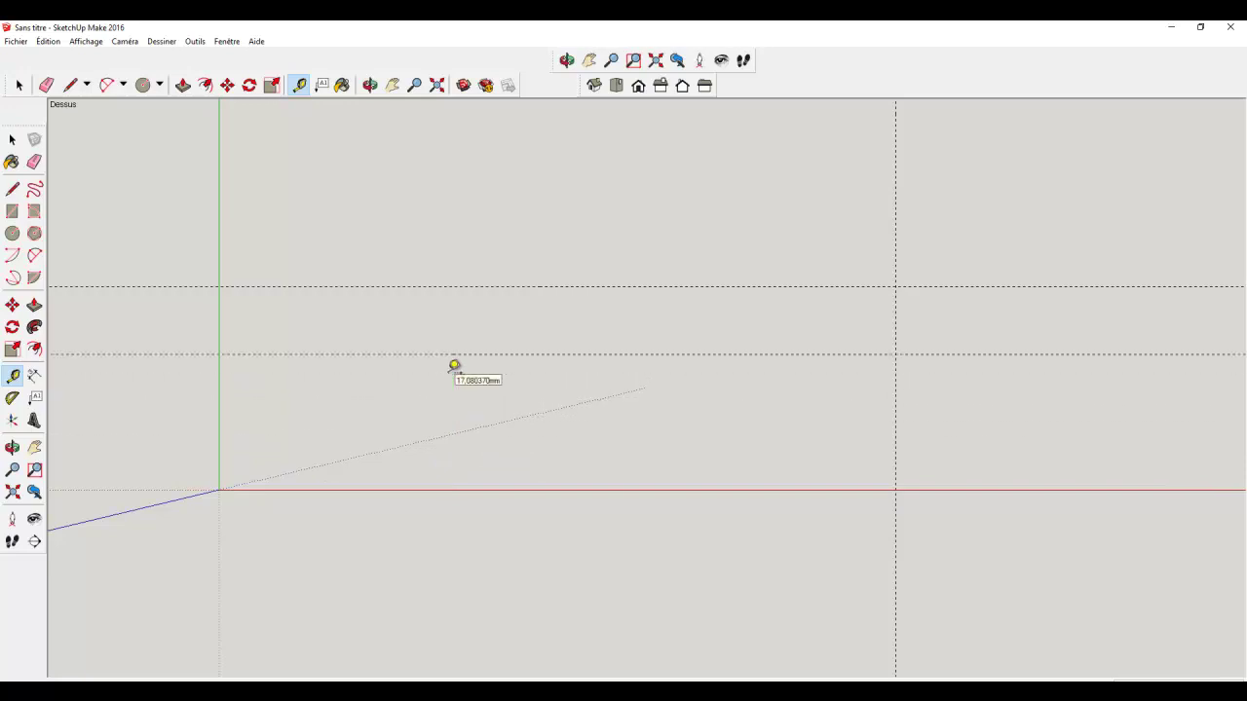
# Add a vertical guide 20 mm from the green axis, then three more at 10 mm spacing
pyautogui.click(219, 408)
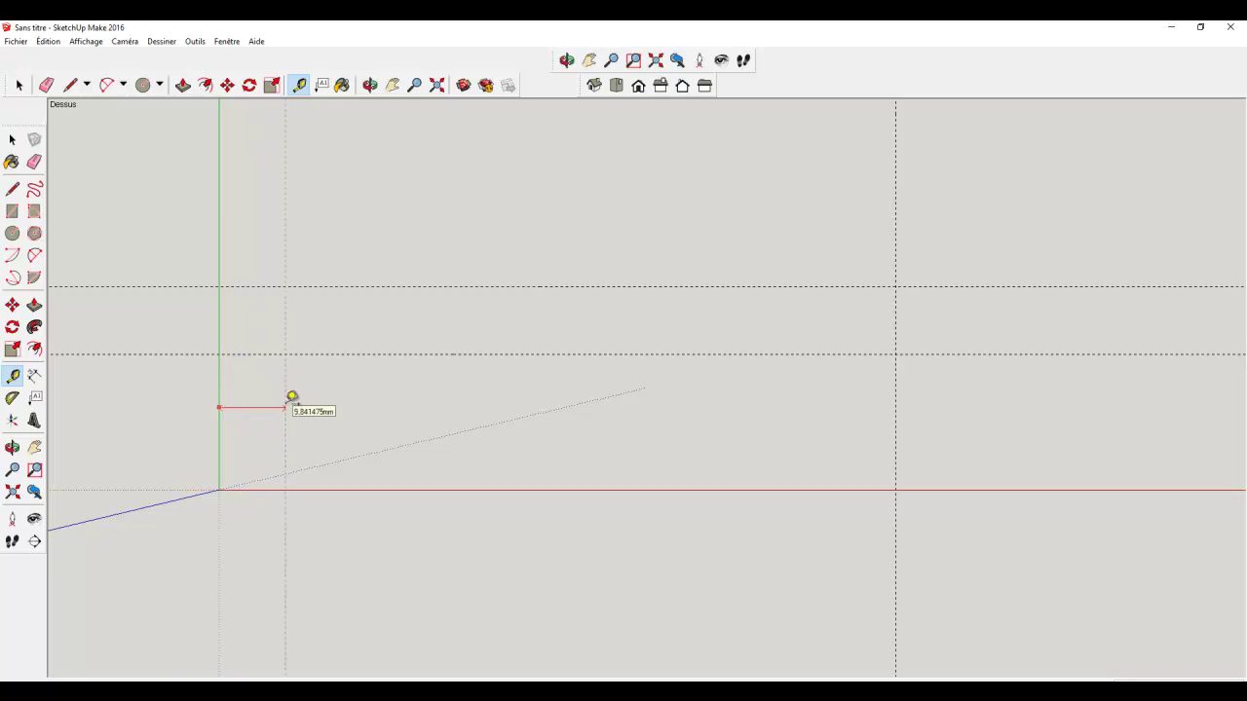
pyautogui.write('20')
pyautogui.press('Return')
pyautogui.click(353, 411)
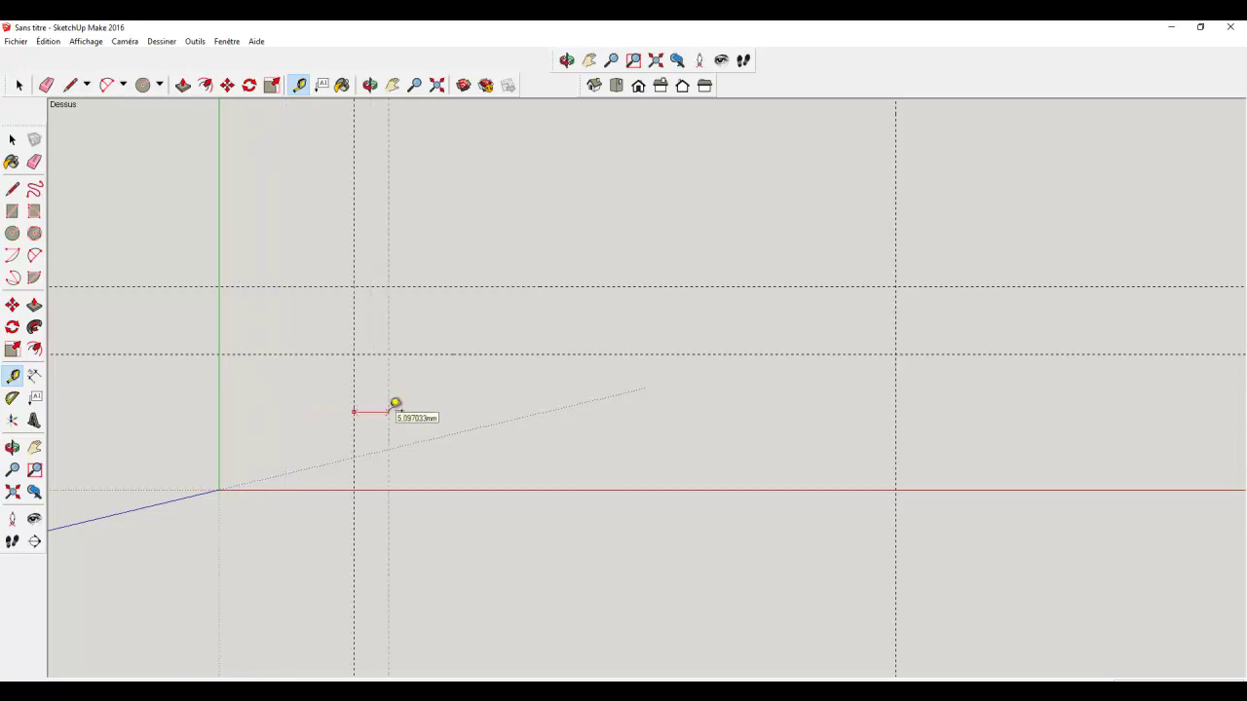
pyautogui.write('10')
pyautogui.press('Return')
pyautogui.click(423, 421)
pyautogui.write('10')
pyautogui.press('Return')
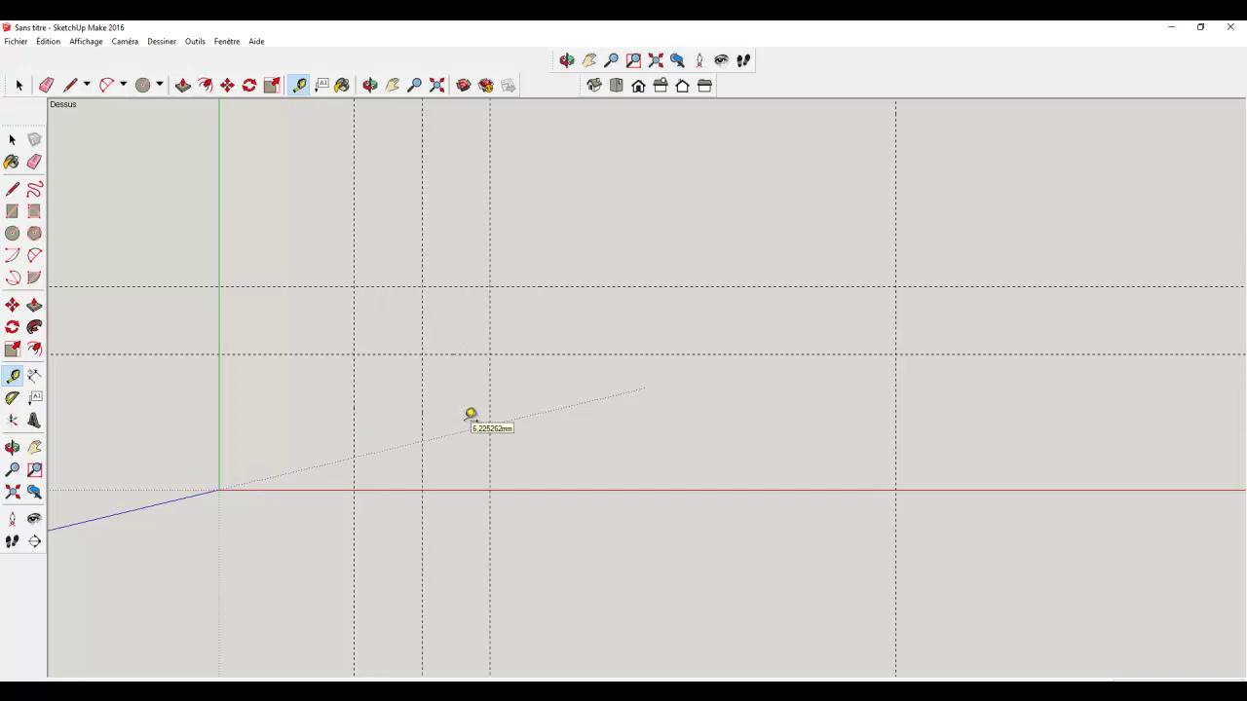
pyautogui.click(490, 409)
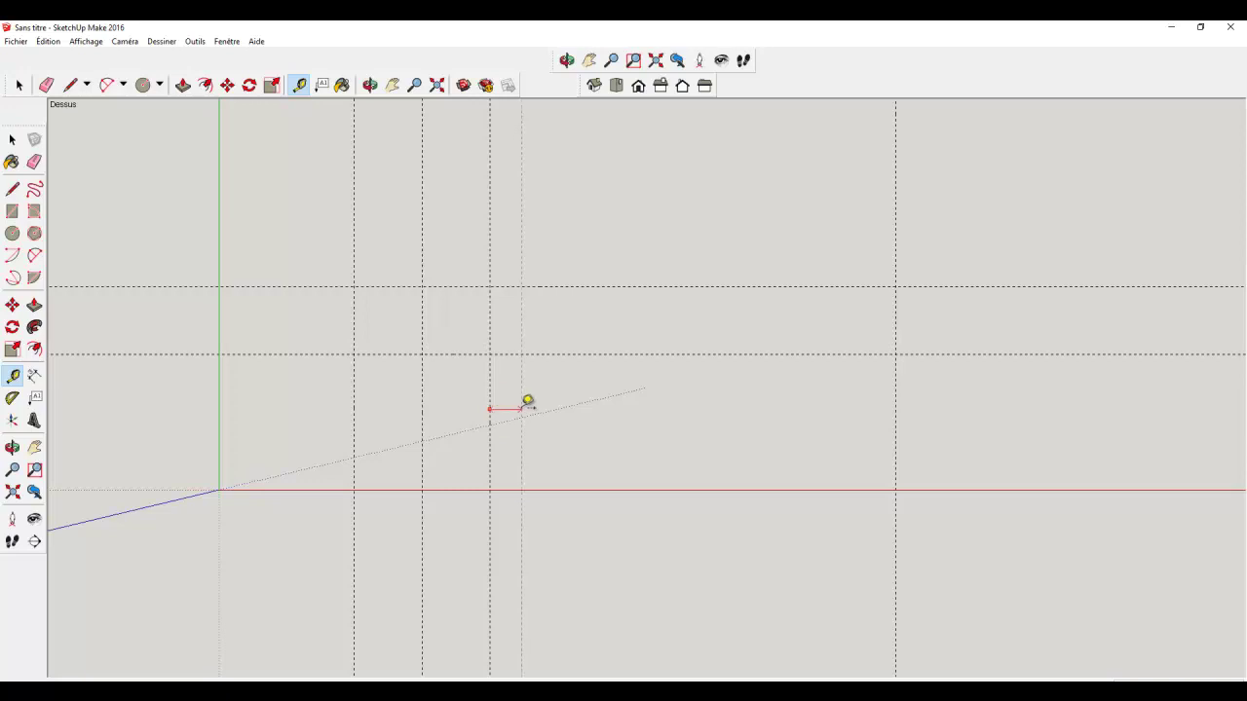
pyautogui.write('10')
pyautogui.press('Return')
# Add three more vertical guides, each 10 mm further right
pyautogui.click(557, 399)
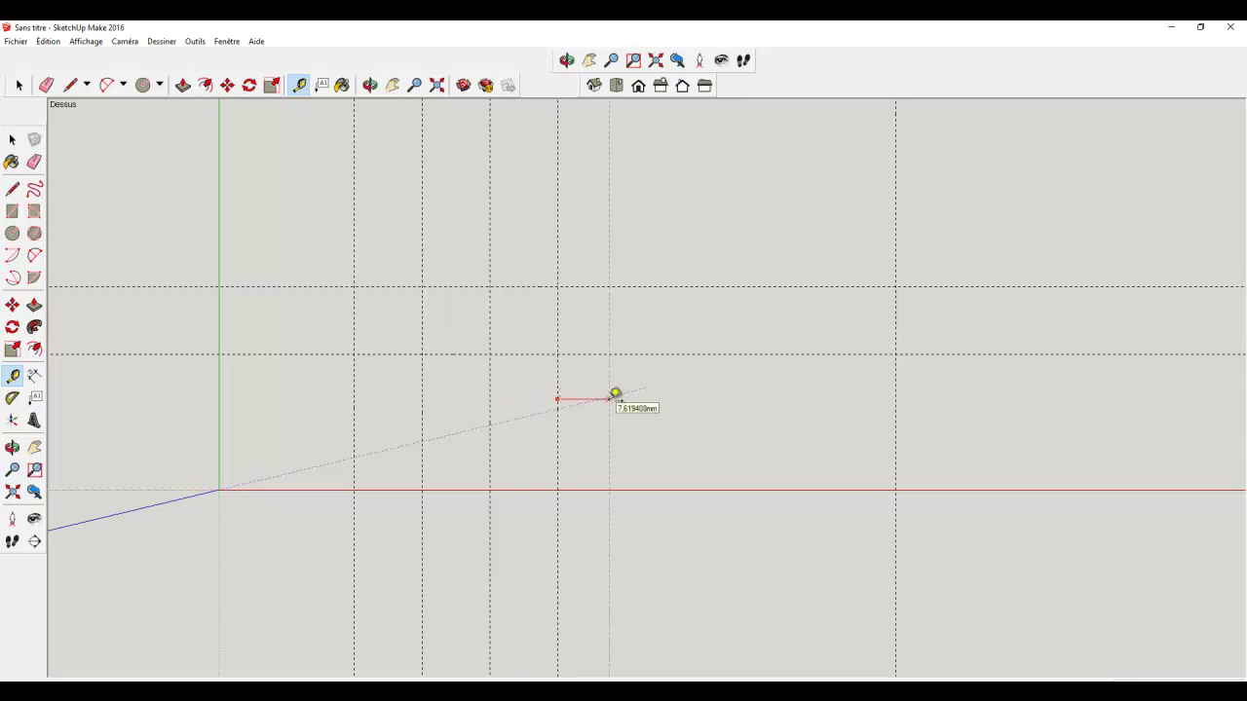
pyautogui.write('10')
pyautogui.press('Return')
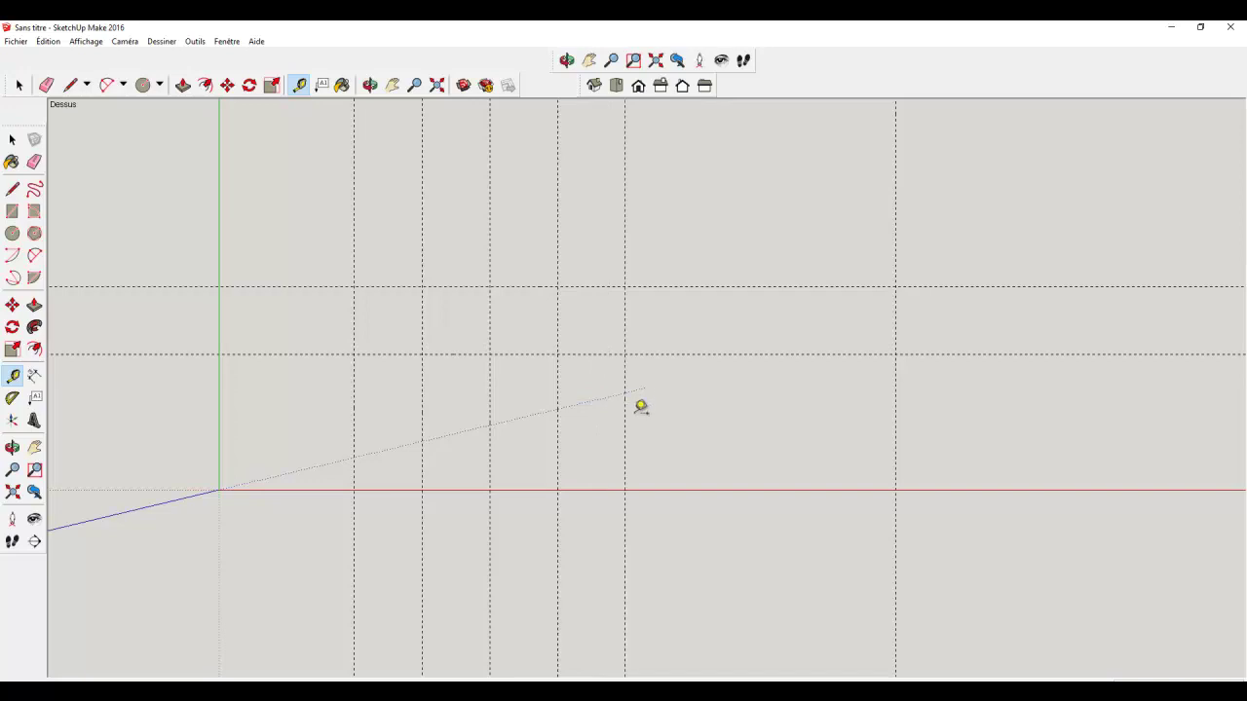
pyautogui.click(624, 419)
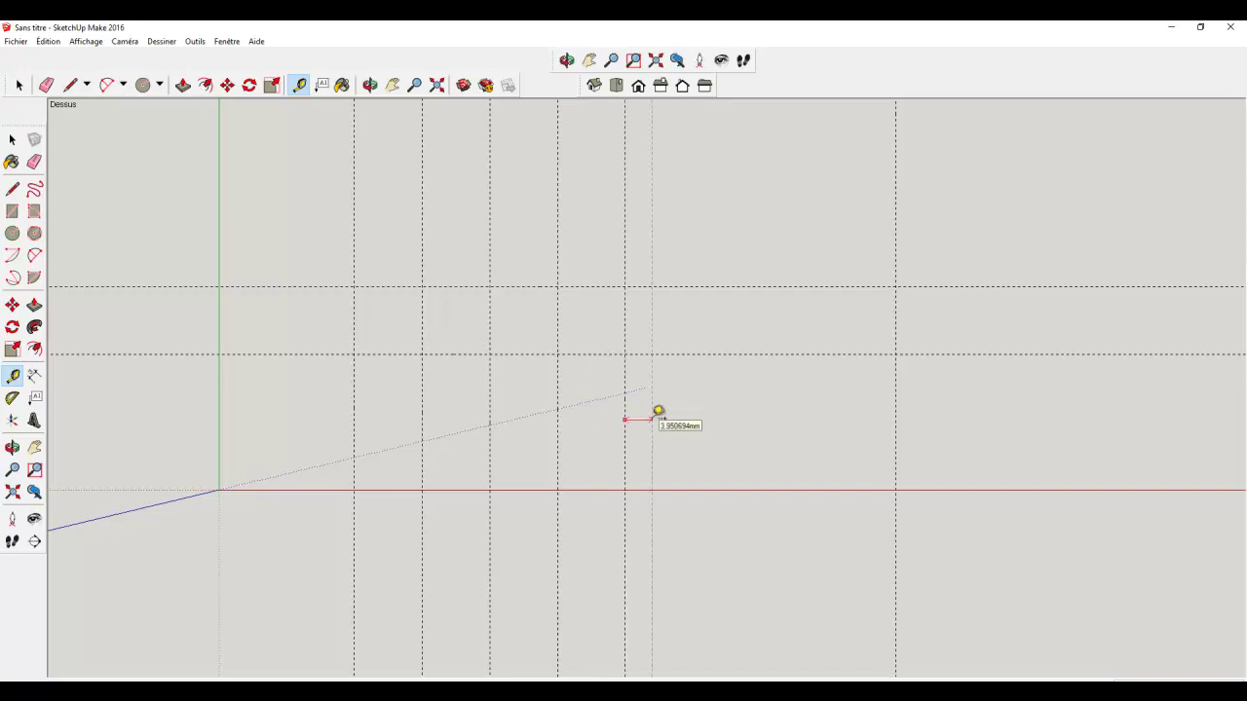
pyautogui.write('10')
pyautogui.press('Return')
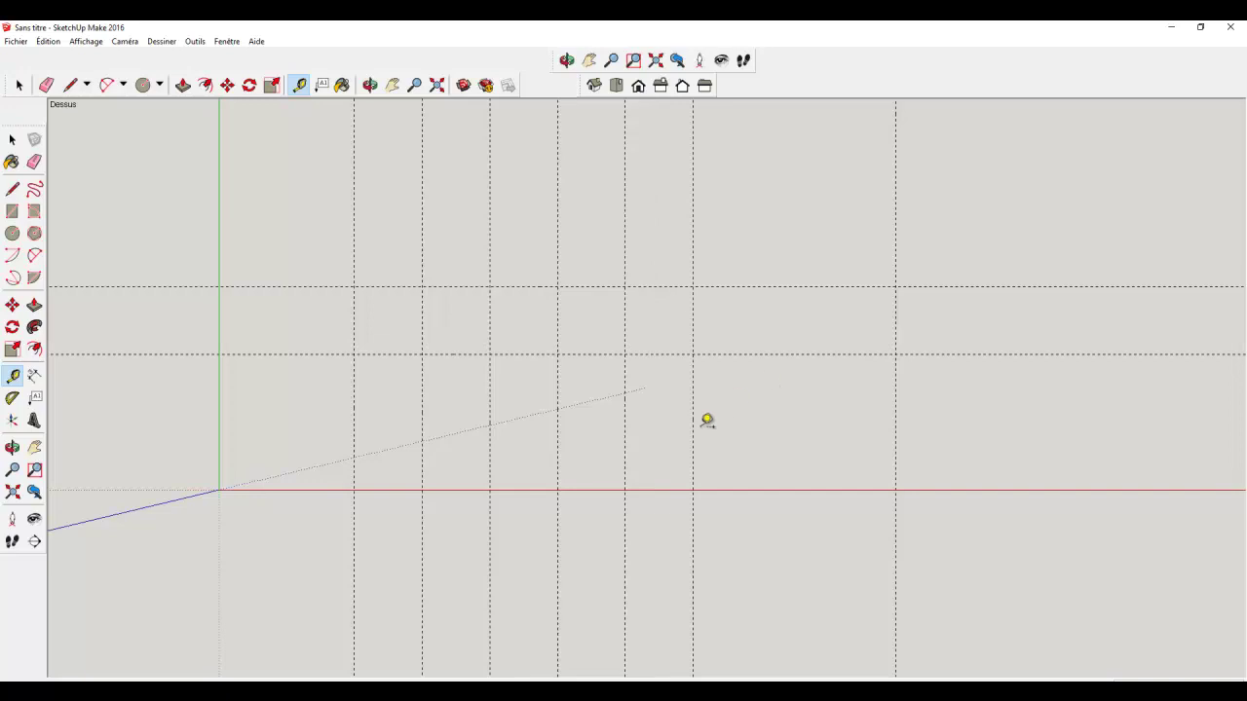
pyautogui.click(692, 429)
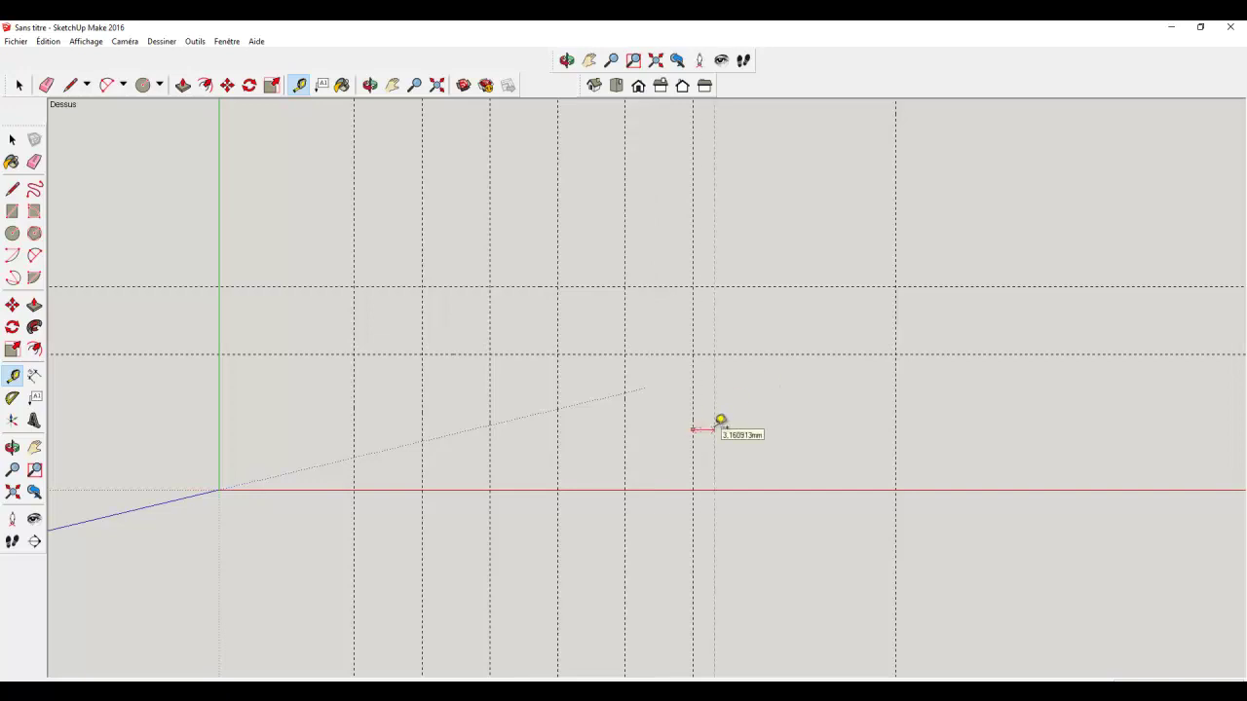
pyautogui.write('10')
pyautogui.press('Return')
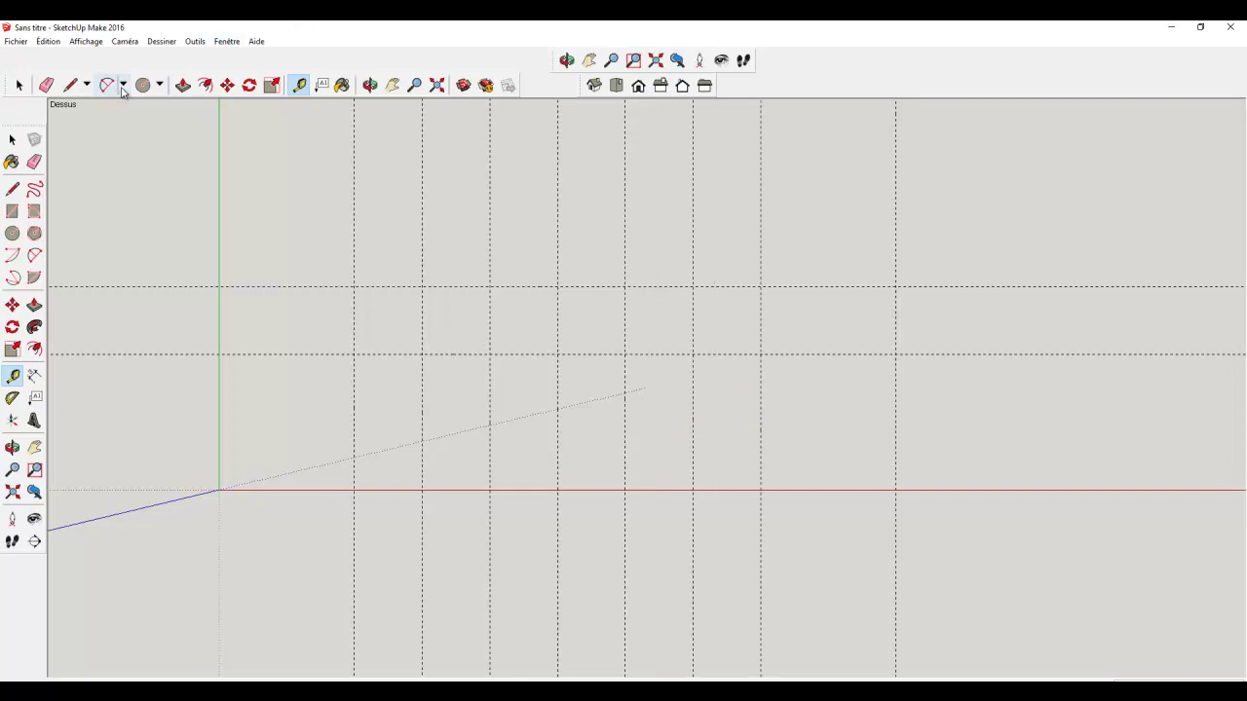
pyautogui.click(122, 89)
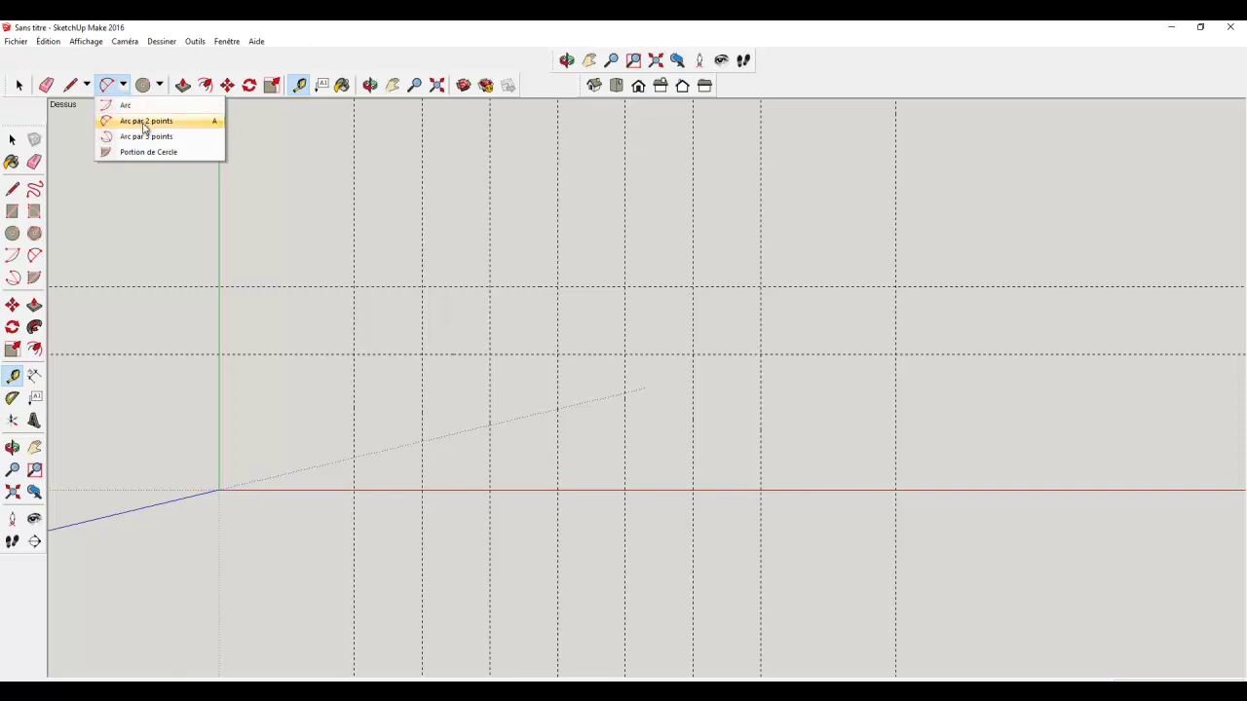
# Draw a large 2-point arc from the origin up to the first vertical guide
pyautogui.click(144, 122)
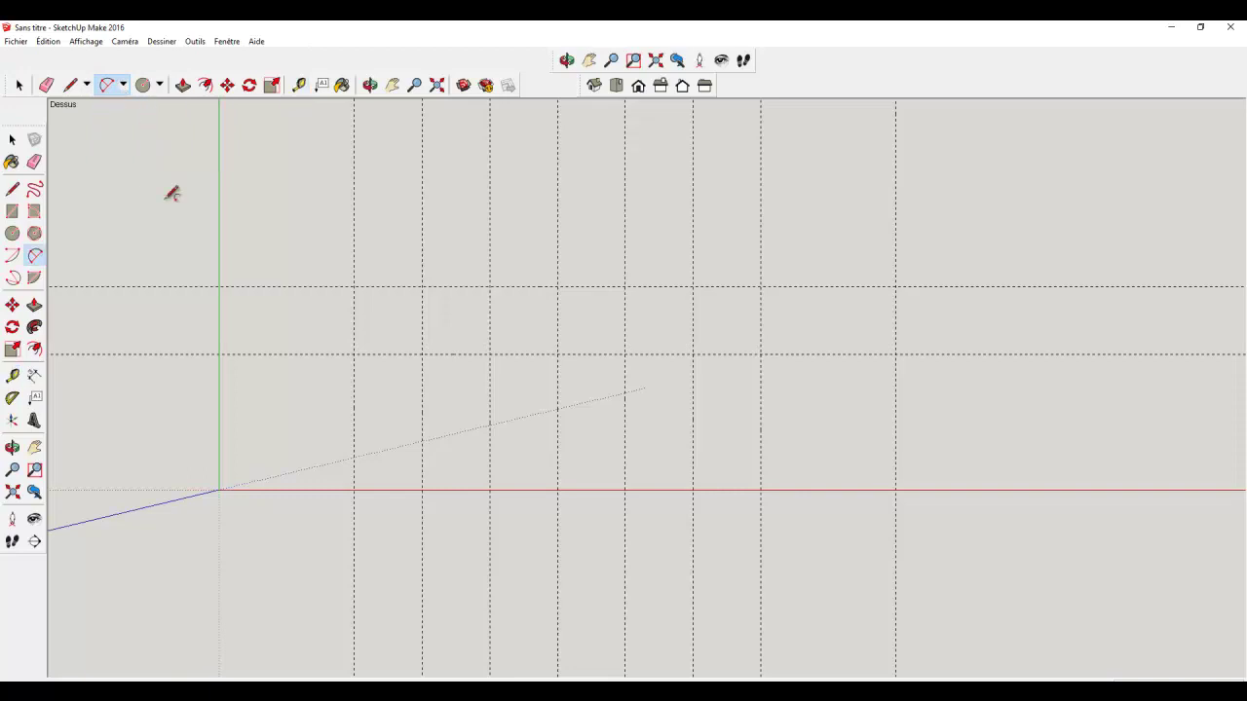
pyautogui.click(220, 488)
pyautogui.click(354, 322)
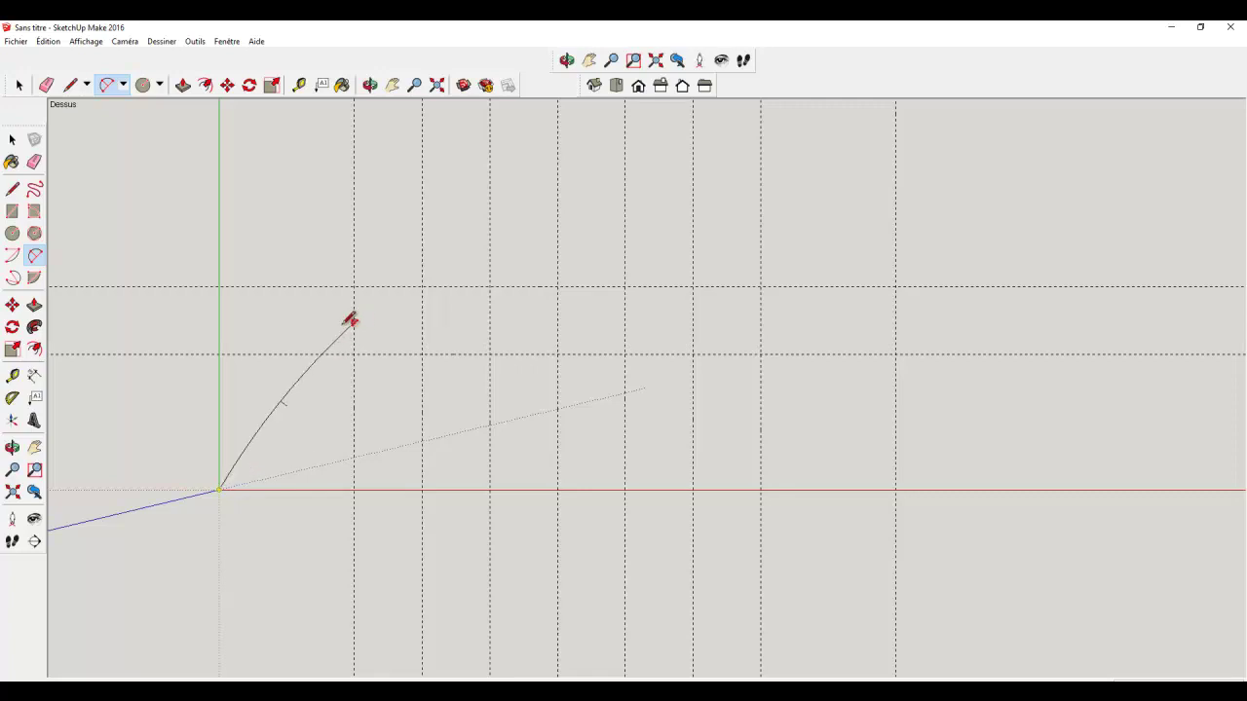
pyautogui.click(293, 338)
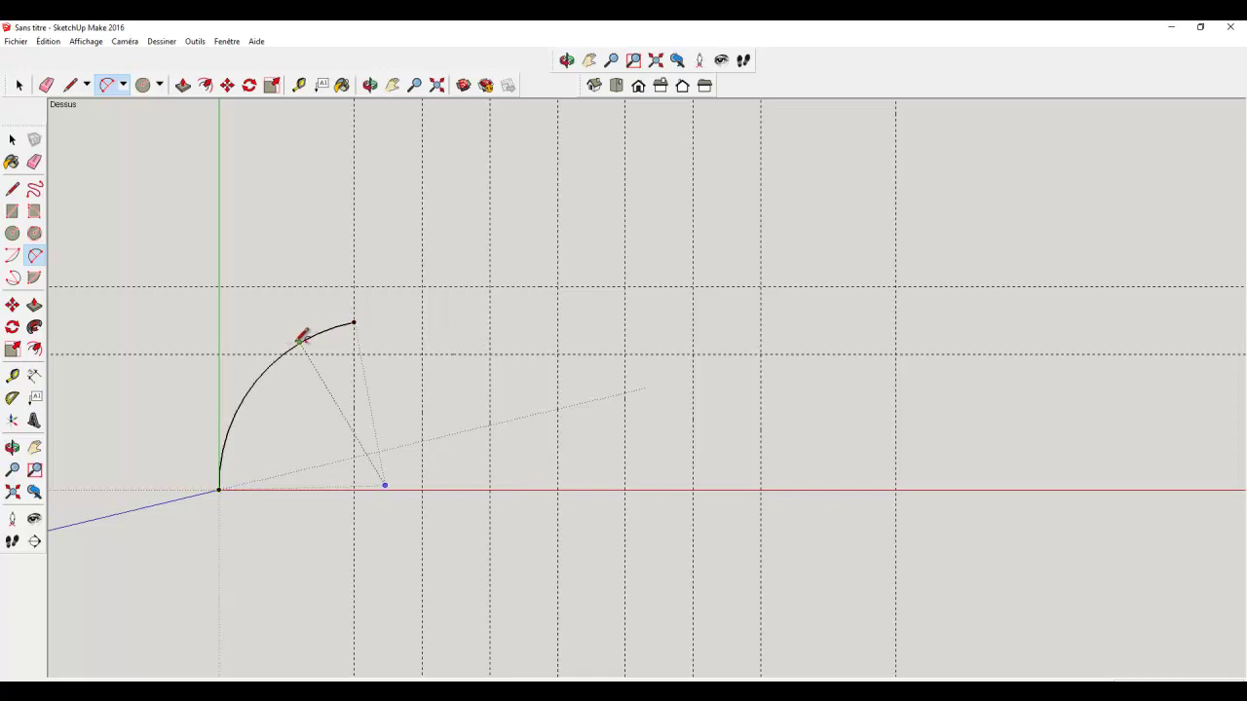
# Chain tangent half-circle arcs forming a dip then a bump along the guide line
pyautogui.click(355, 321)
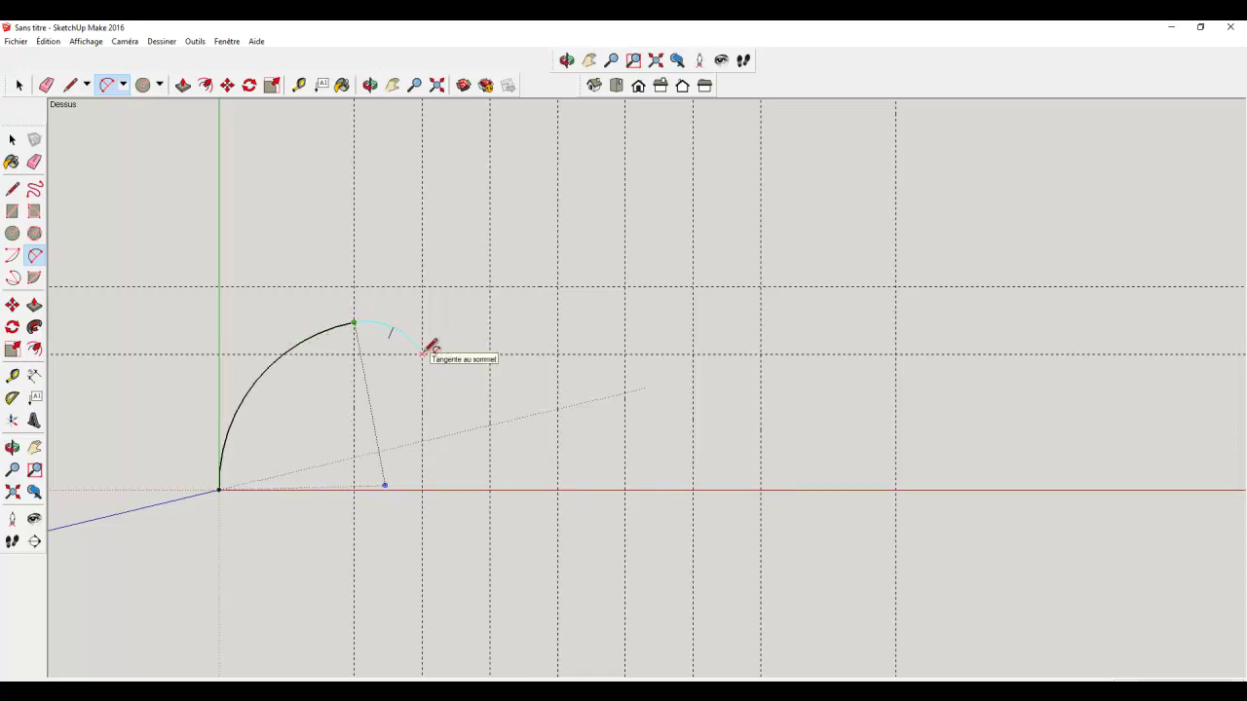
pyautogui.click(423, 352)
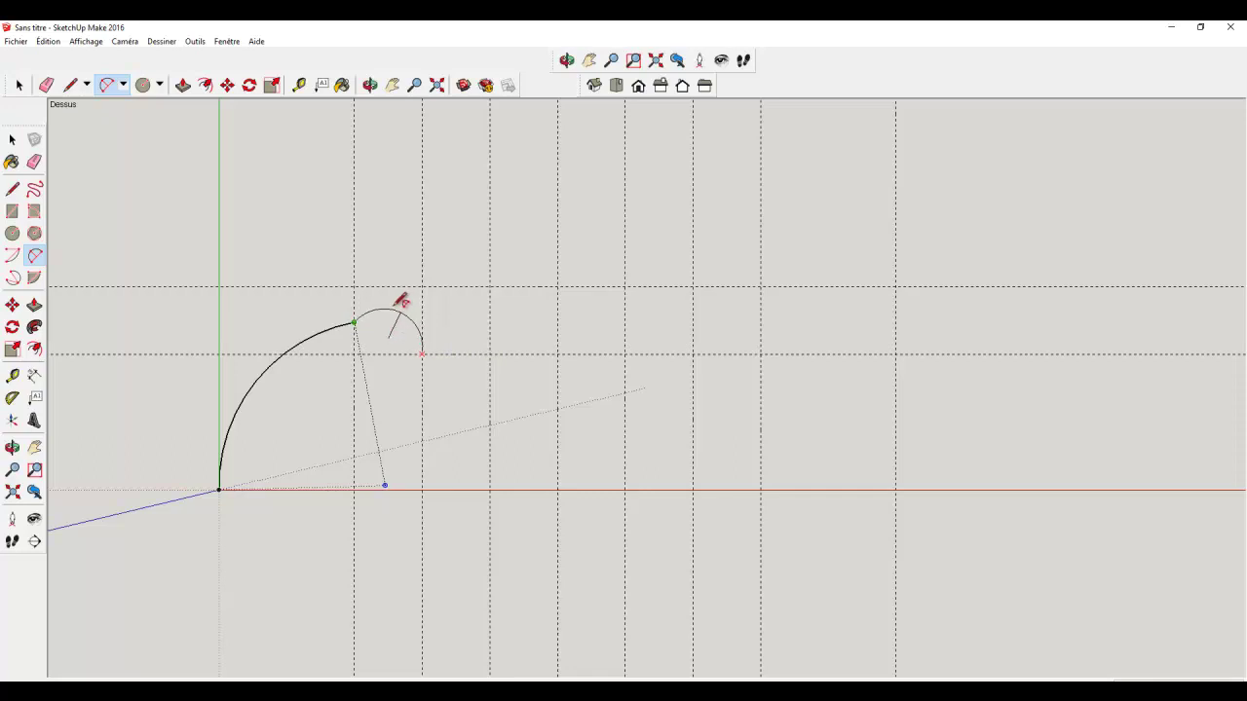
pyautogui.click(390, 318)
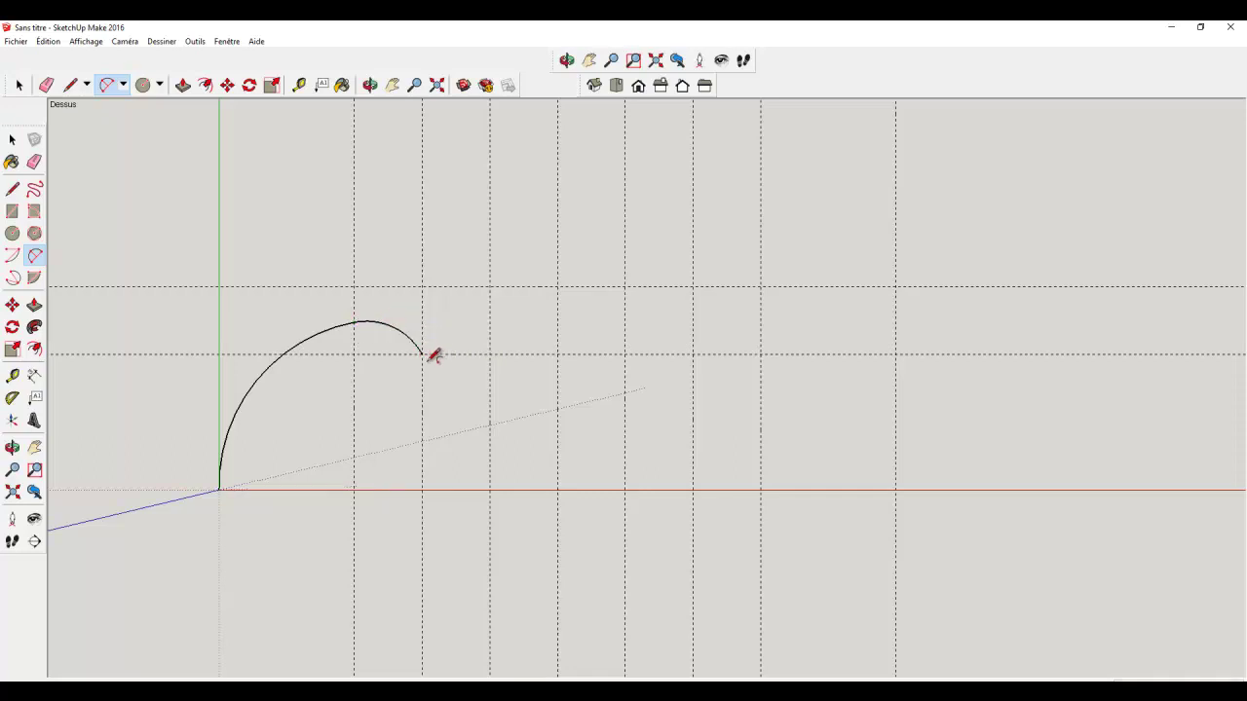
pyautogui.click(476, 381)
pyautogui.click(490, 354)
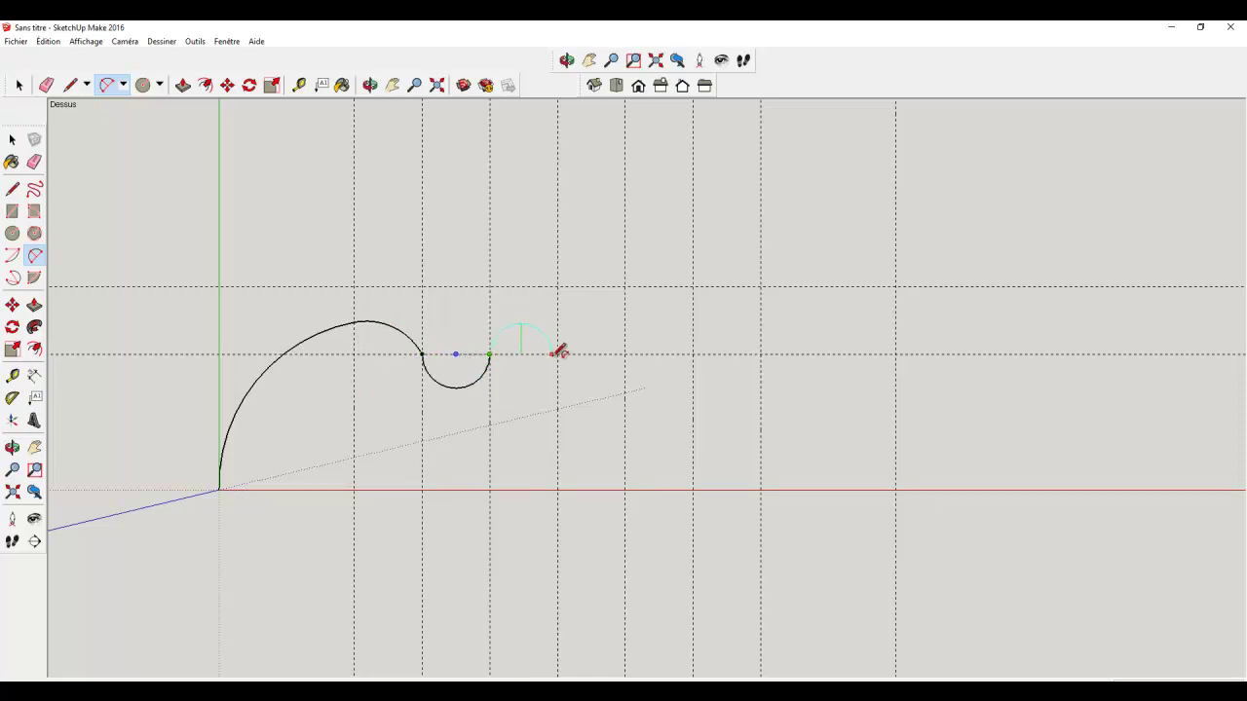
pyautogui.click(521, 319)
# Continue with another dip, a second bump and a final dip along the guides
pyautogui.click(560, 353)
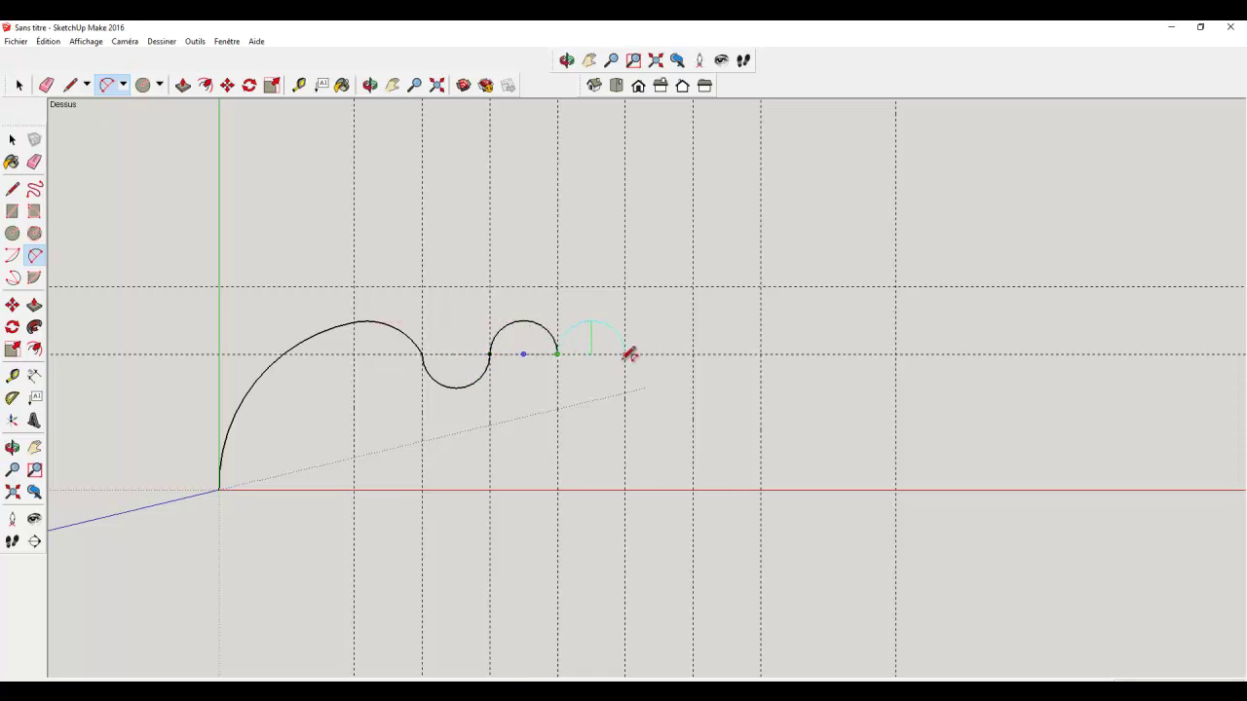
pyautogui.click(625, 354)
pyautogui.click(612, 382)
pyautogui.click(625, 353)
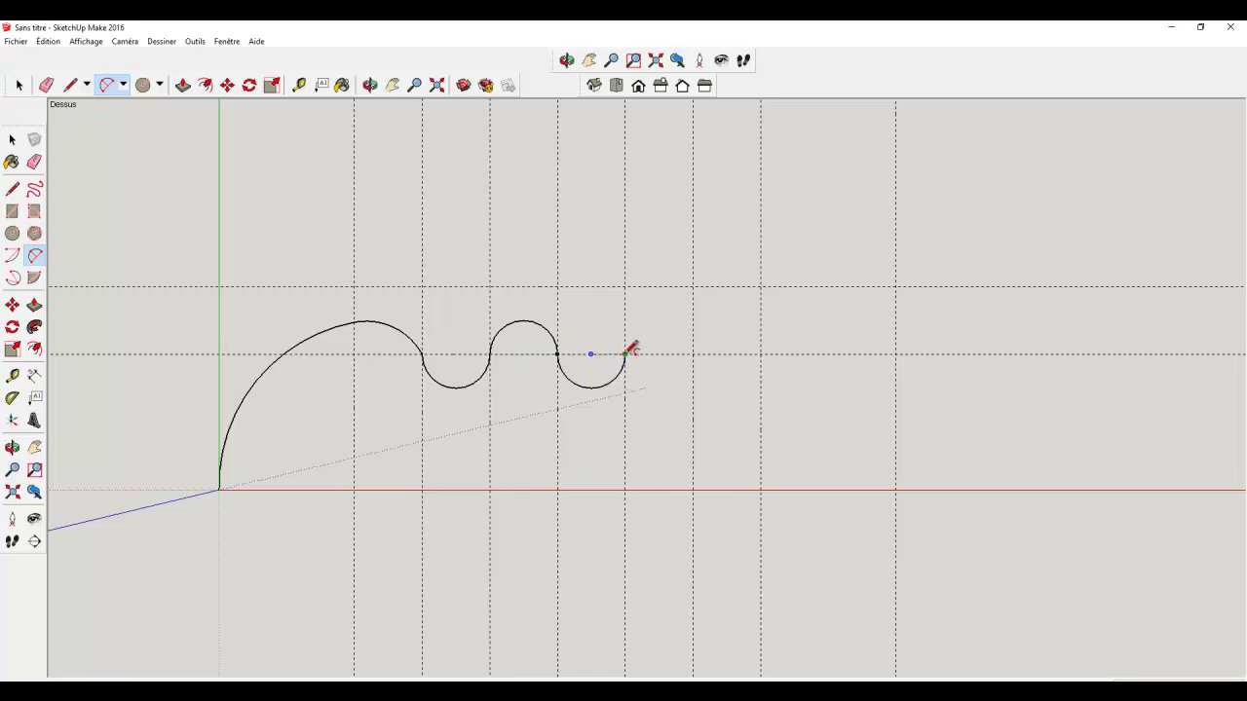
pyautogui.click(694, 354)
pyautogui.click(667, 321)
pyautogui.click(759, 354)
pyautogui.click(753, 384)
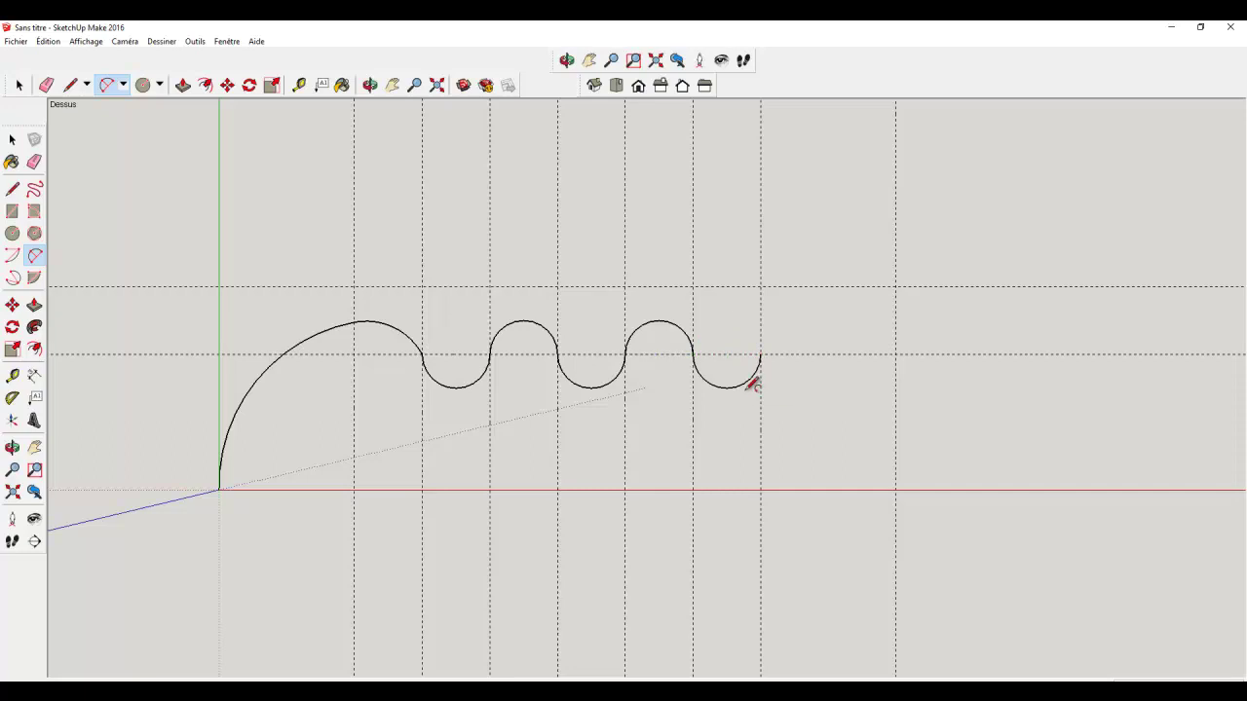
# Draw a long curve from the last dip's end rising to the tail tip
pyautogui.click(895, 285)
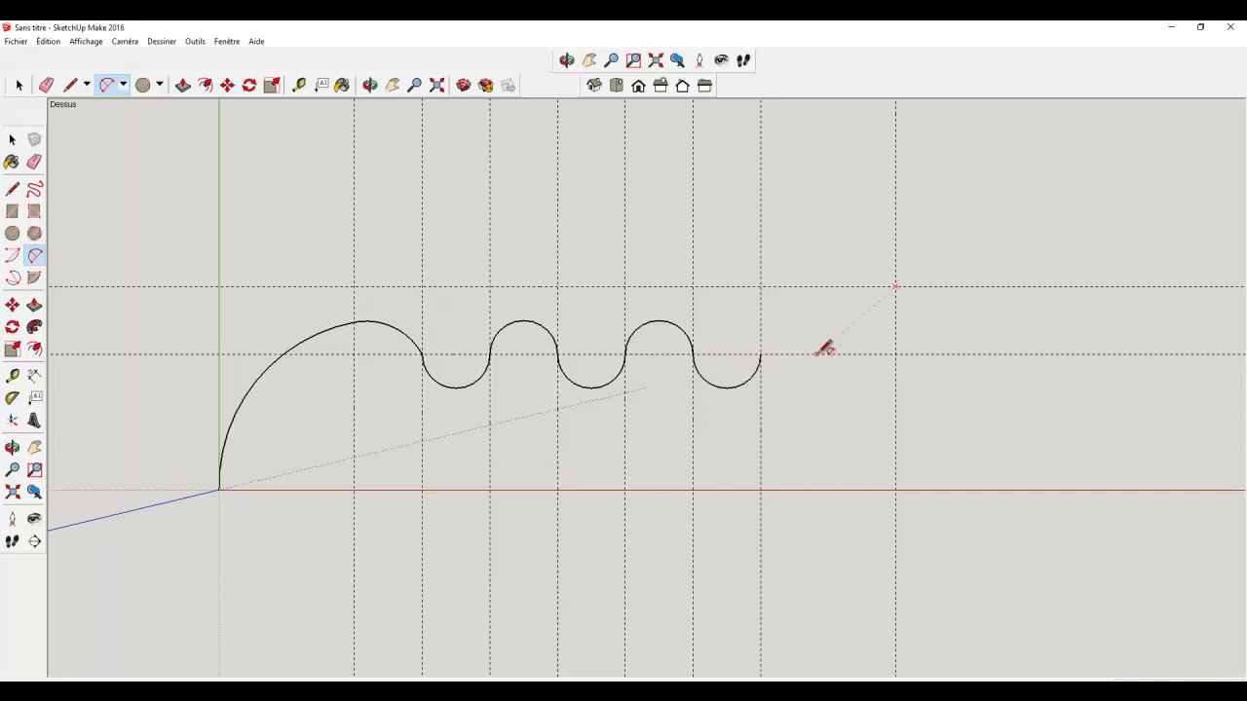
pyautogui.click(758, 376)
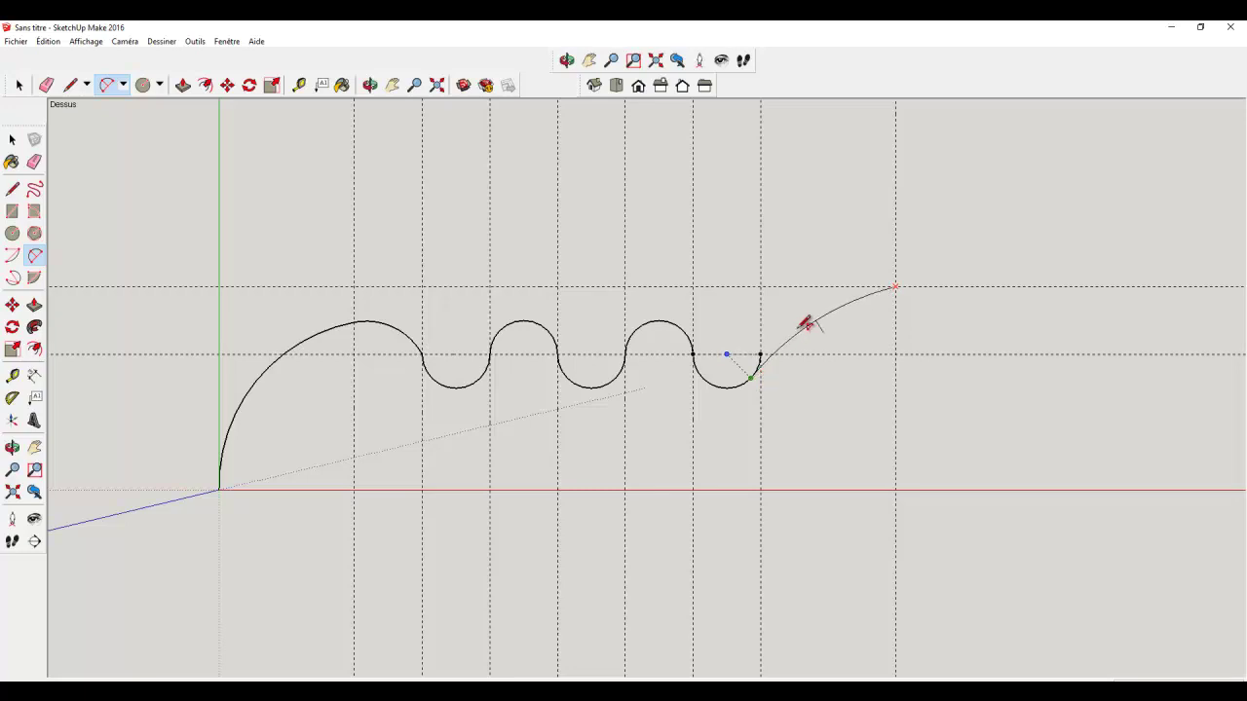
pyautogui.click(805, 324)
pyautogui.scroll(1, 805, 324)
pyautogui.scroll(2, 805, 325)
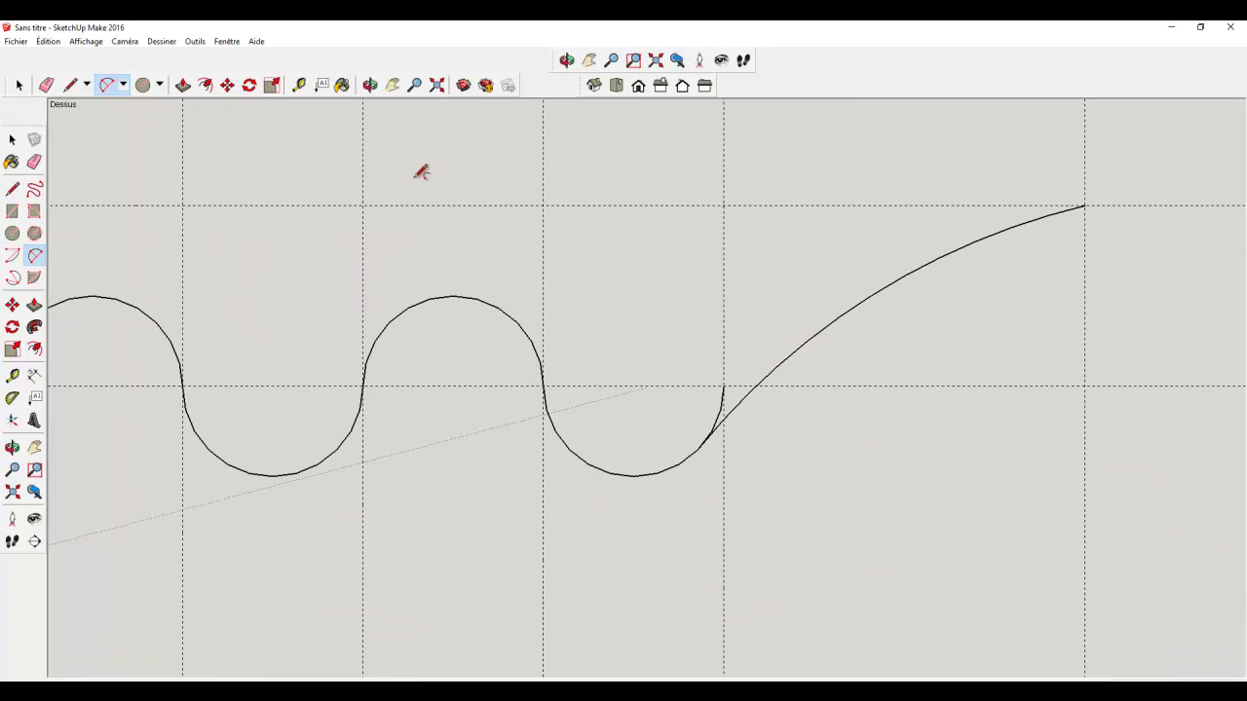
pyautogui.click(46, 86)
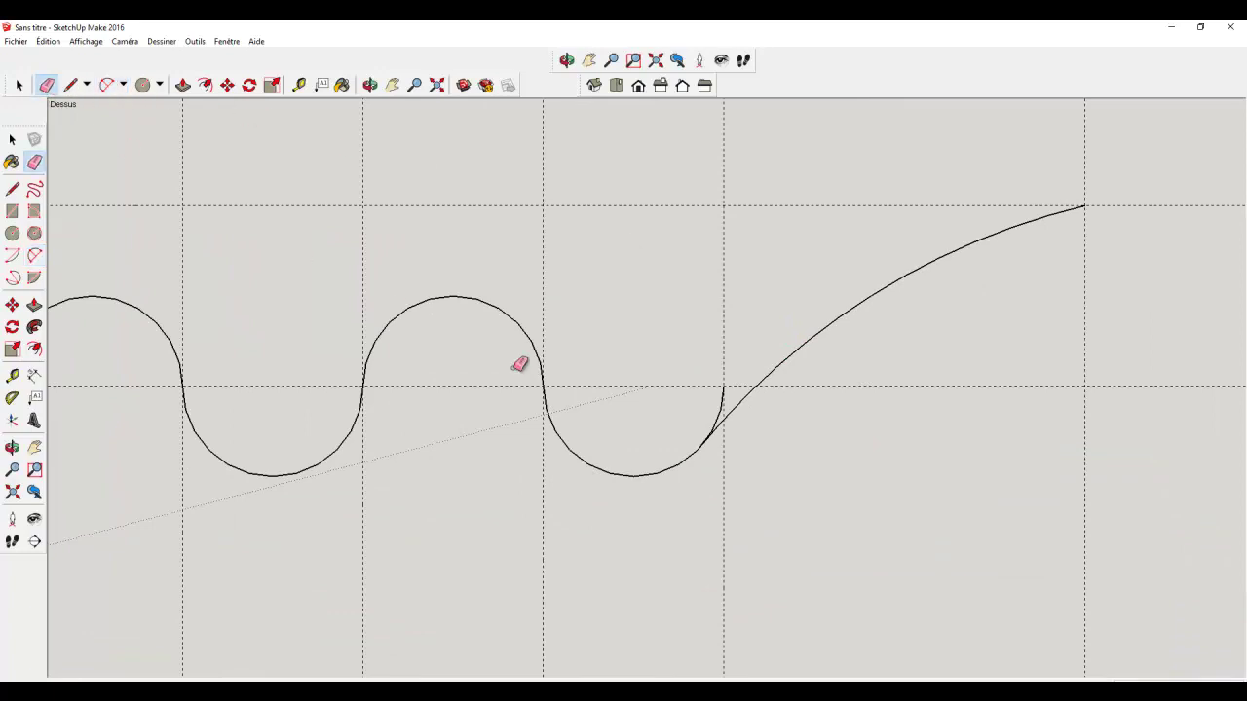
# Erase the leftover curve stub and draw an arc from the base line up to the tail tip
pyautogui.click(723, 402)
pyautogui.scroll(-2, 729, 398)
pyautogui.scroll(-1, 730, 398)
pyautogui.keyDown('shift'); pyautogui.moveTo(729, 398); pyautogui.dragTo(617, 351, button='middle'); pyautogui.keyUp('shift')
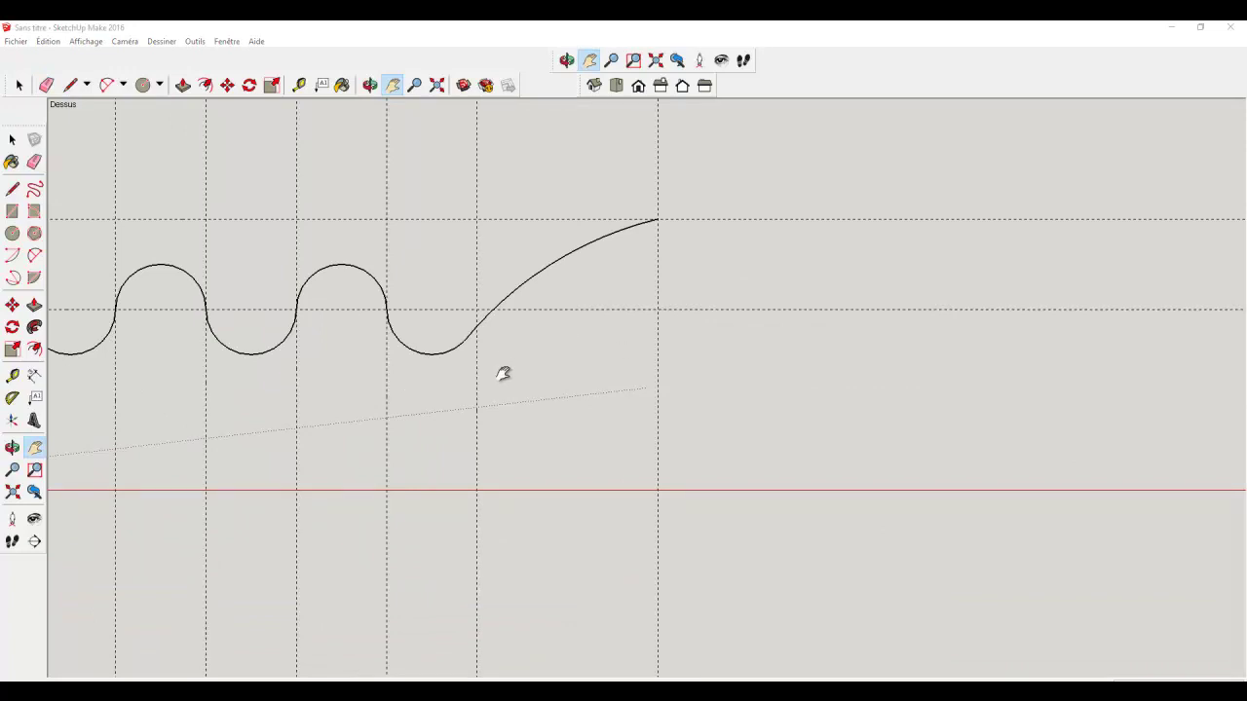
pyautogui.click(107, 85)
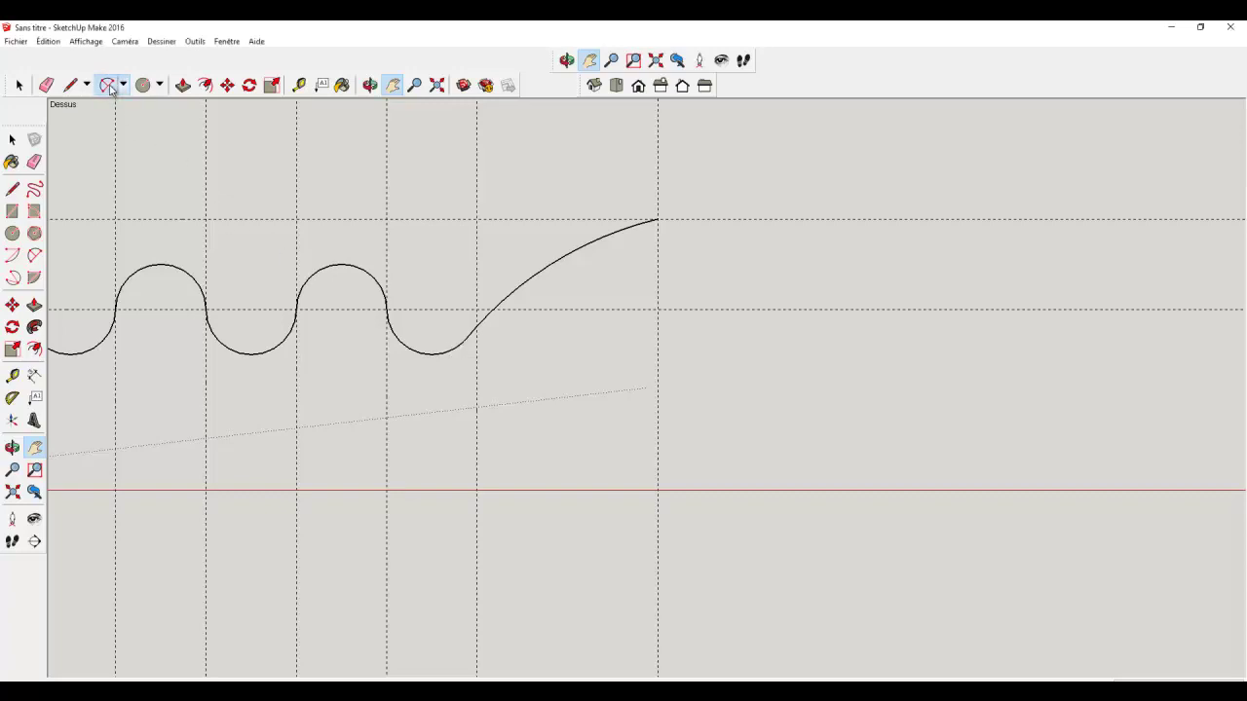
pyautogui.click(542, 490)
pyautogui.click(658, 220)
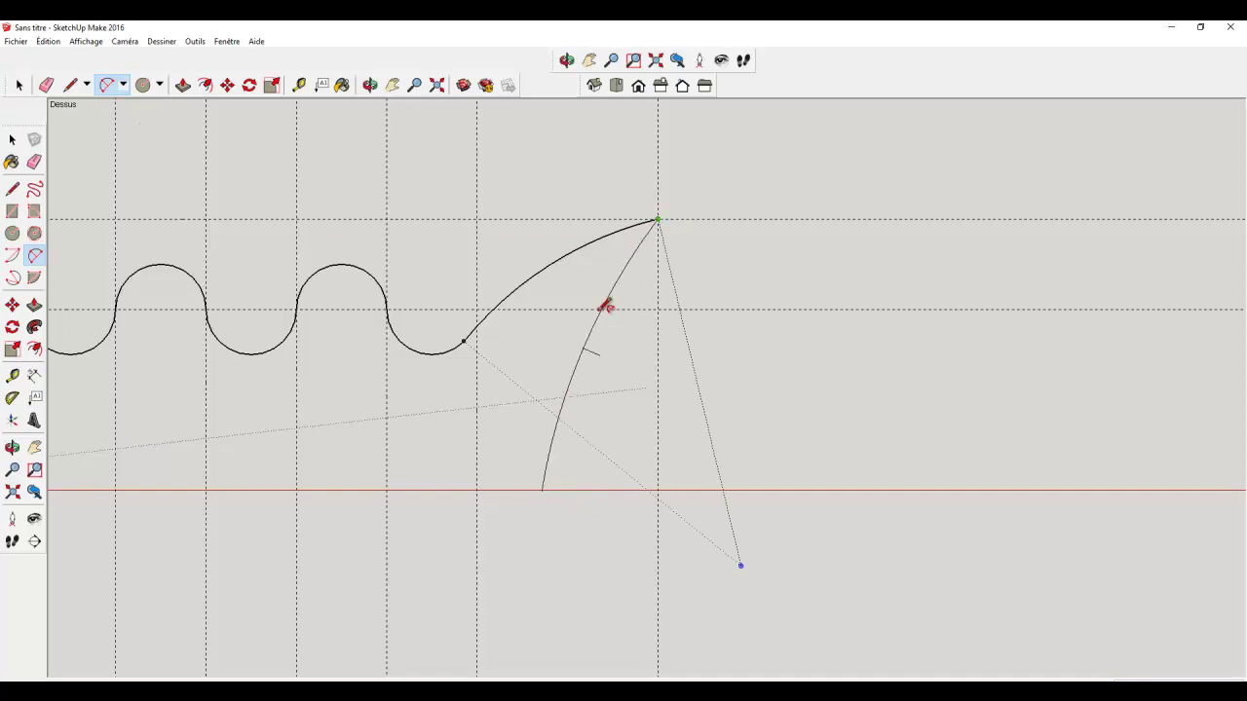
pyautogui.click(569, 357)
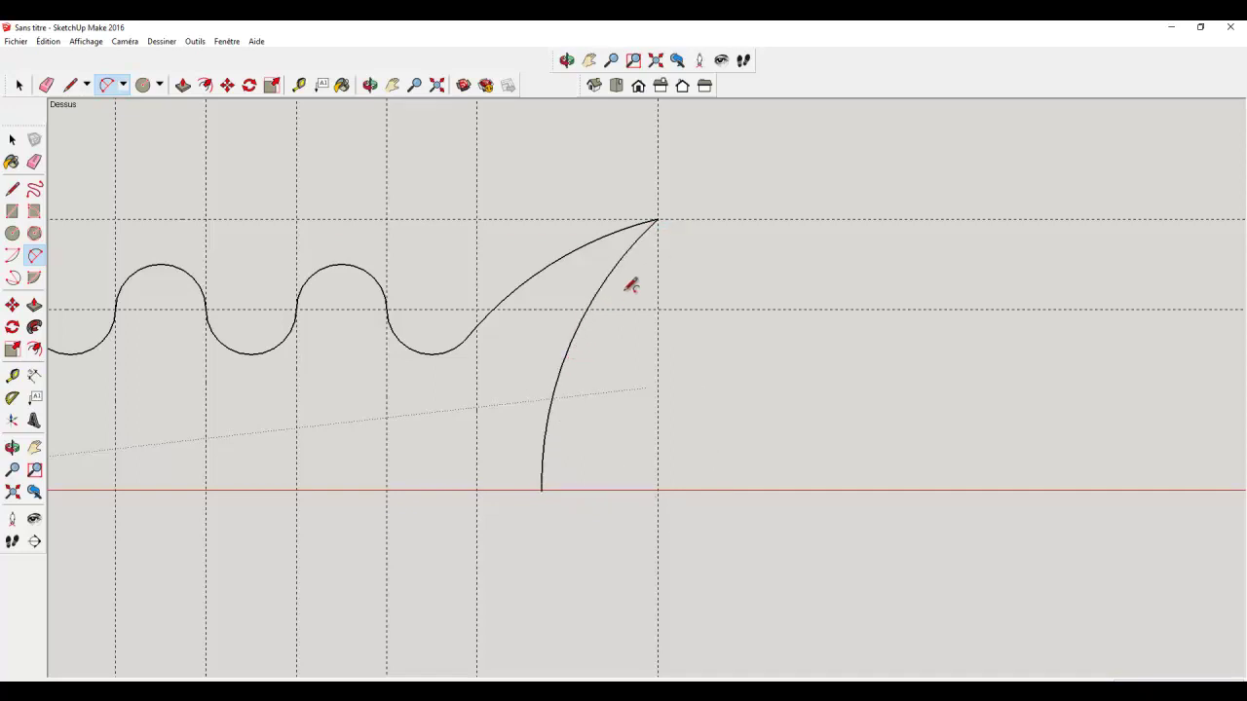
# Round off the tail tip with a small arc and erase its sharp corner edges
pyautogui.click(589, 61)
pyautogui.moveTo(627, 229); pyautogui.dragTo(540, 333)
pyautogui.scroll(2, 541, 334)
pyautogui.scroll(2, 542, 334)
pyautogui.scroll(2, 543, 334)
pyautogui.scroll(1, 543, 334)
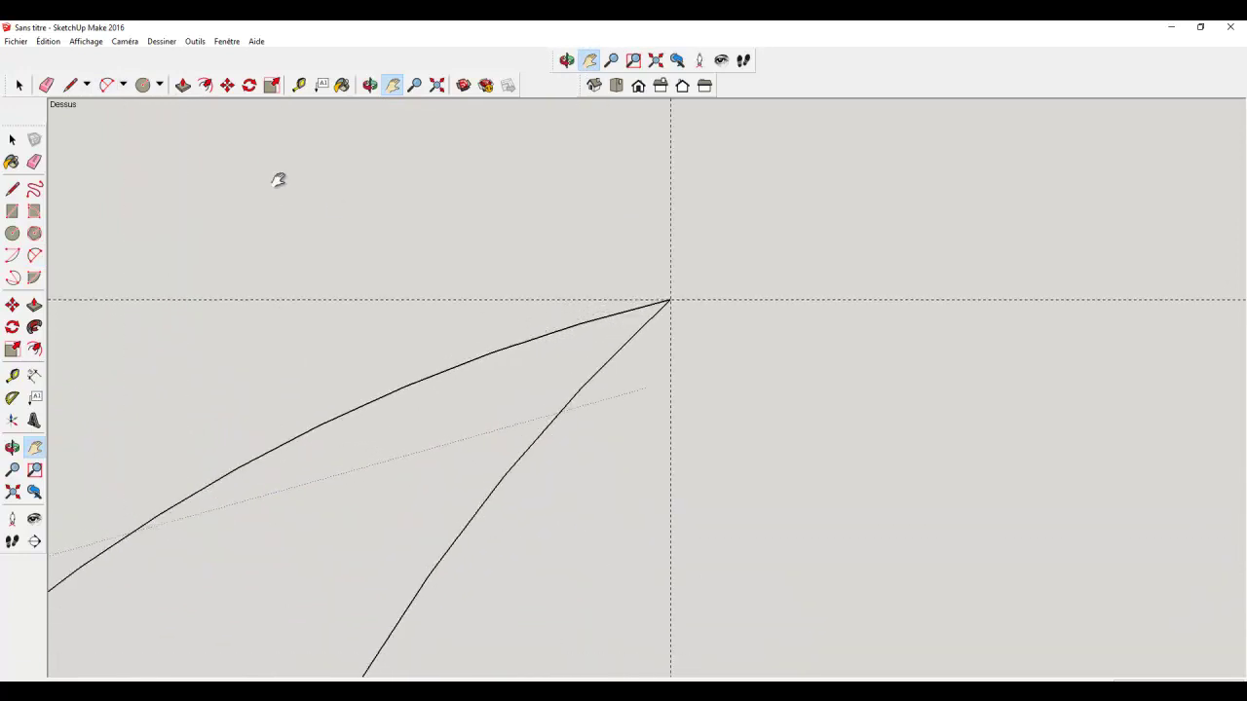
pyautogui.click(107, 85)
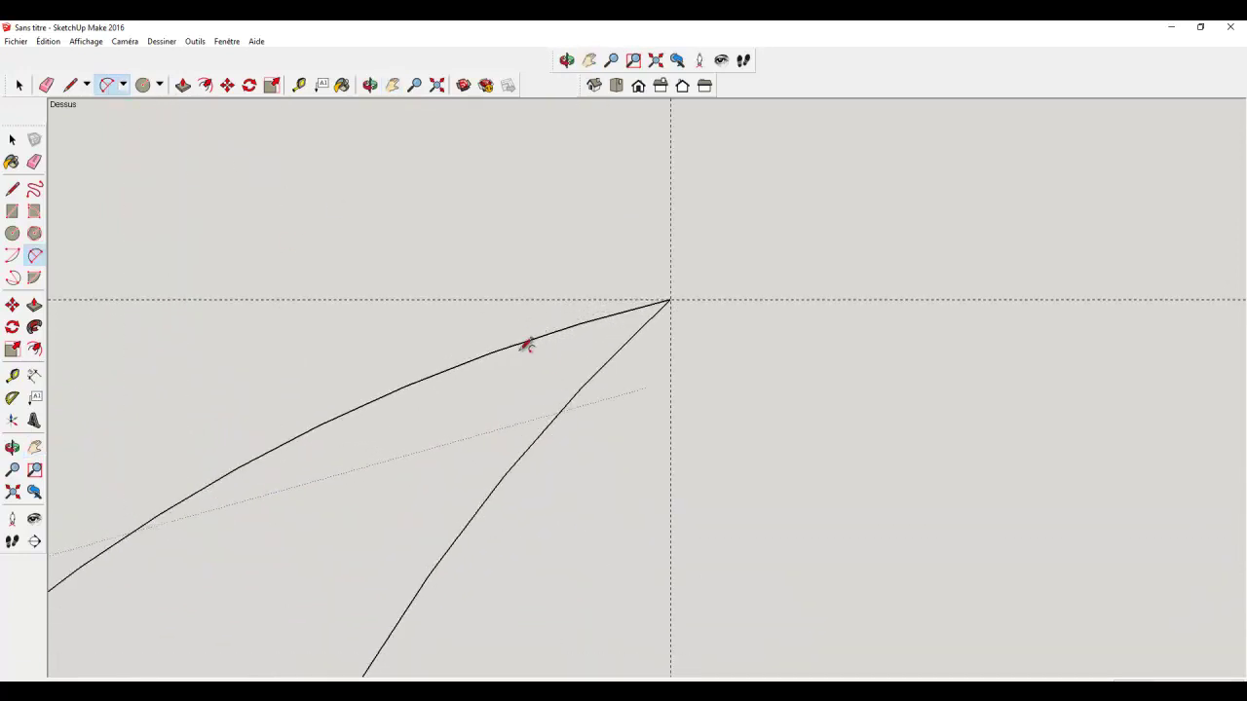
pyautogui.click(516, 346)
pyautogui.click(563, 409)
pyautogui.click(579, 365)
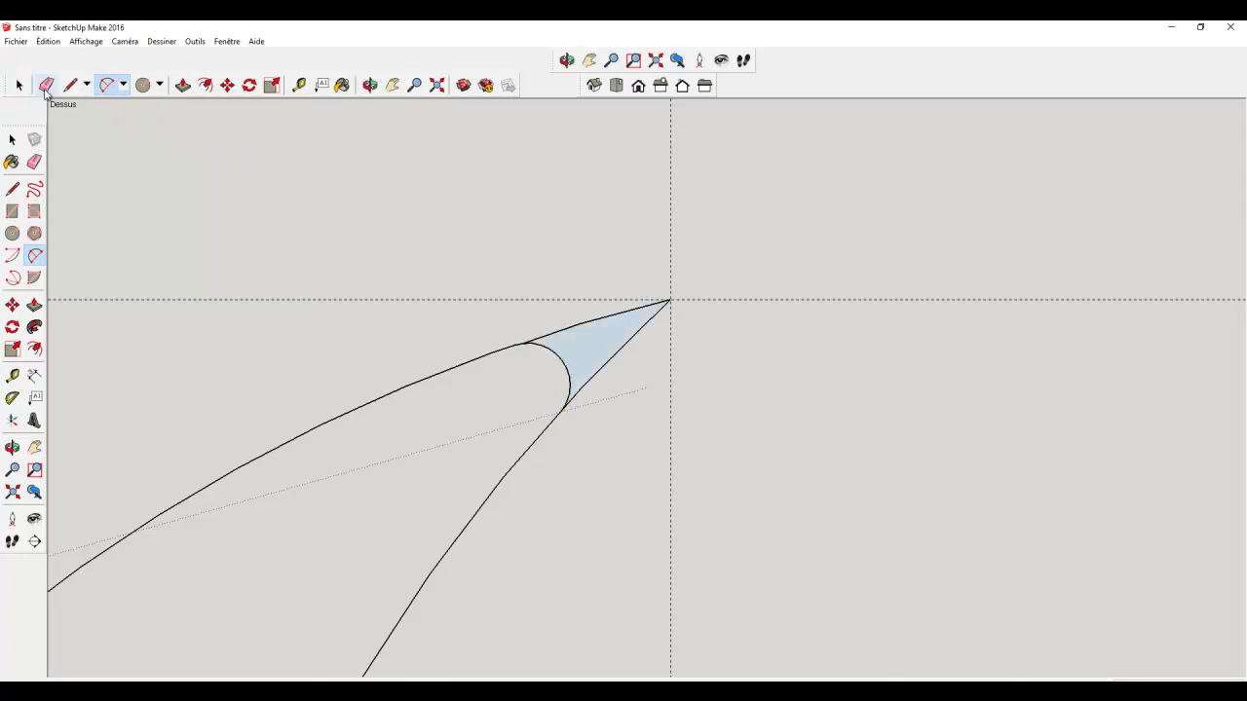
pyautogui.click(46, 86)
pyautogui.click(579, 325)
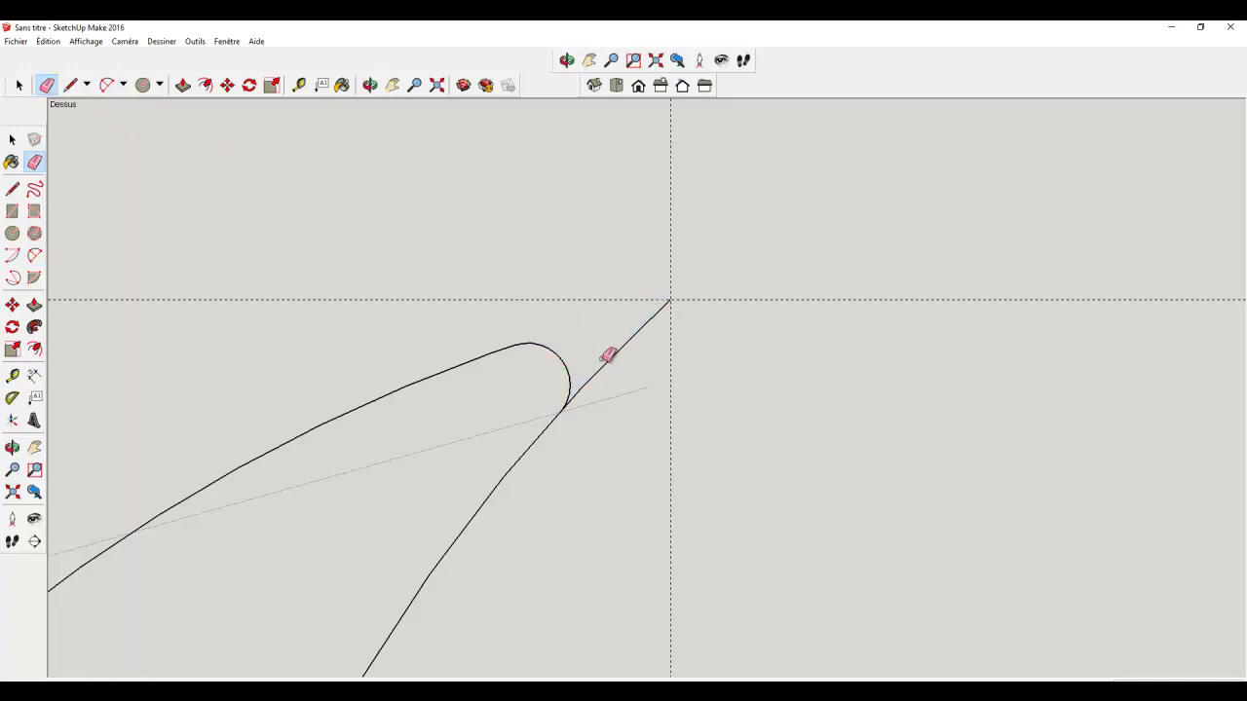
pyautogui.click(612, 358)
# Draw a straight base line along the red axis from the origin to the tail arc, forming a face
pyautogui.scroll(-3, 614, 360)
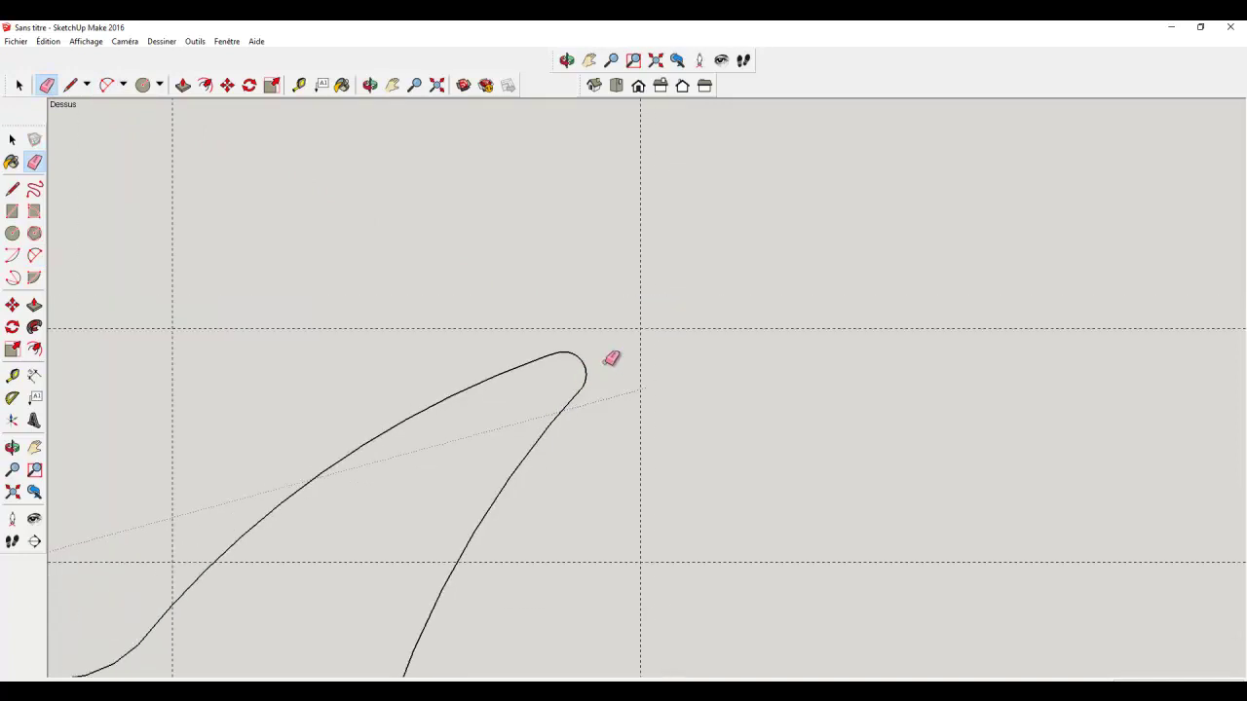
pyautogui.scroll(-2, 617, 365)
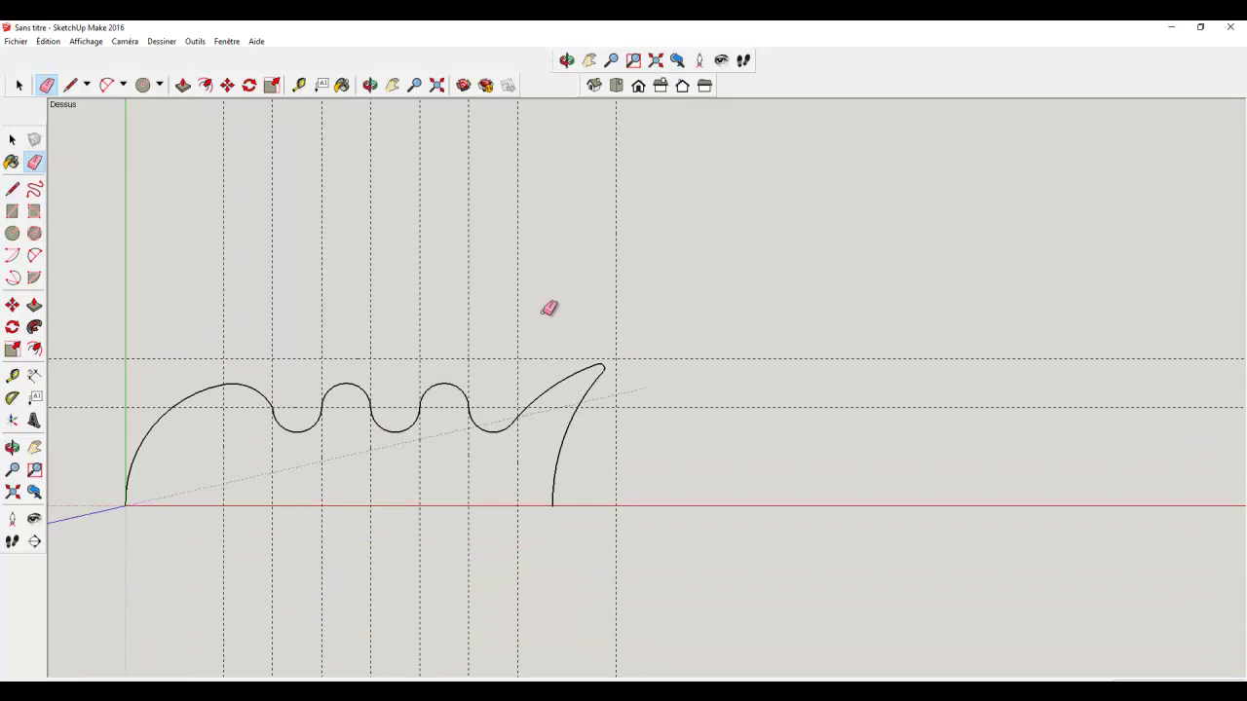
pyautogui.click(66, 88)
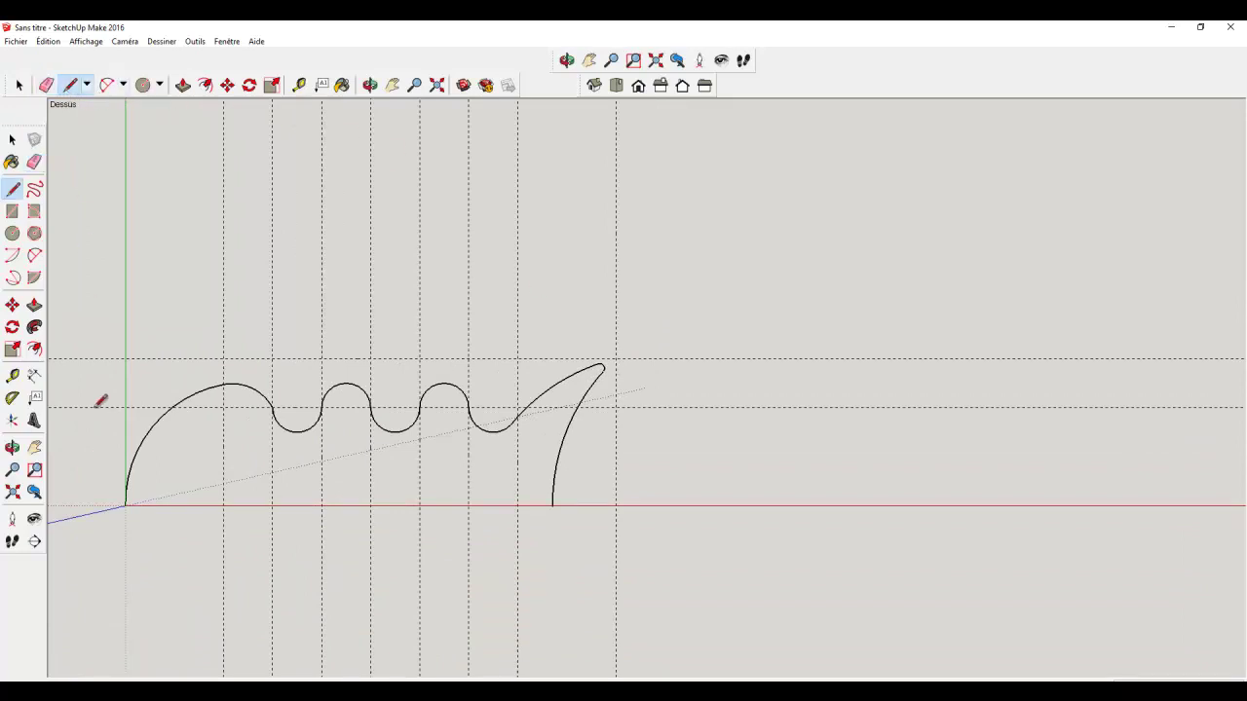
pyautogui.click(127, 505)
pyautogui.click(553, 502)
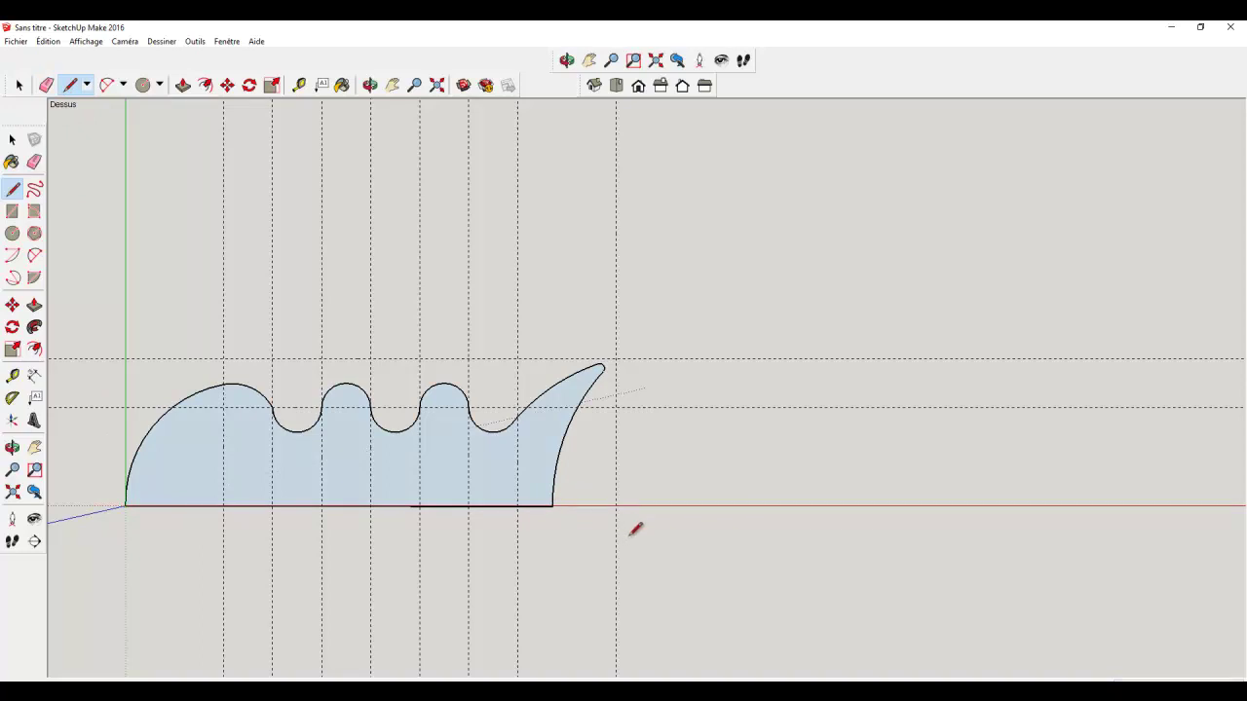
pyautogui.press('space')
pyautogui.hotkey('shift', 'z')
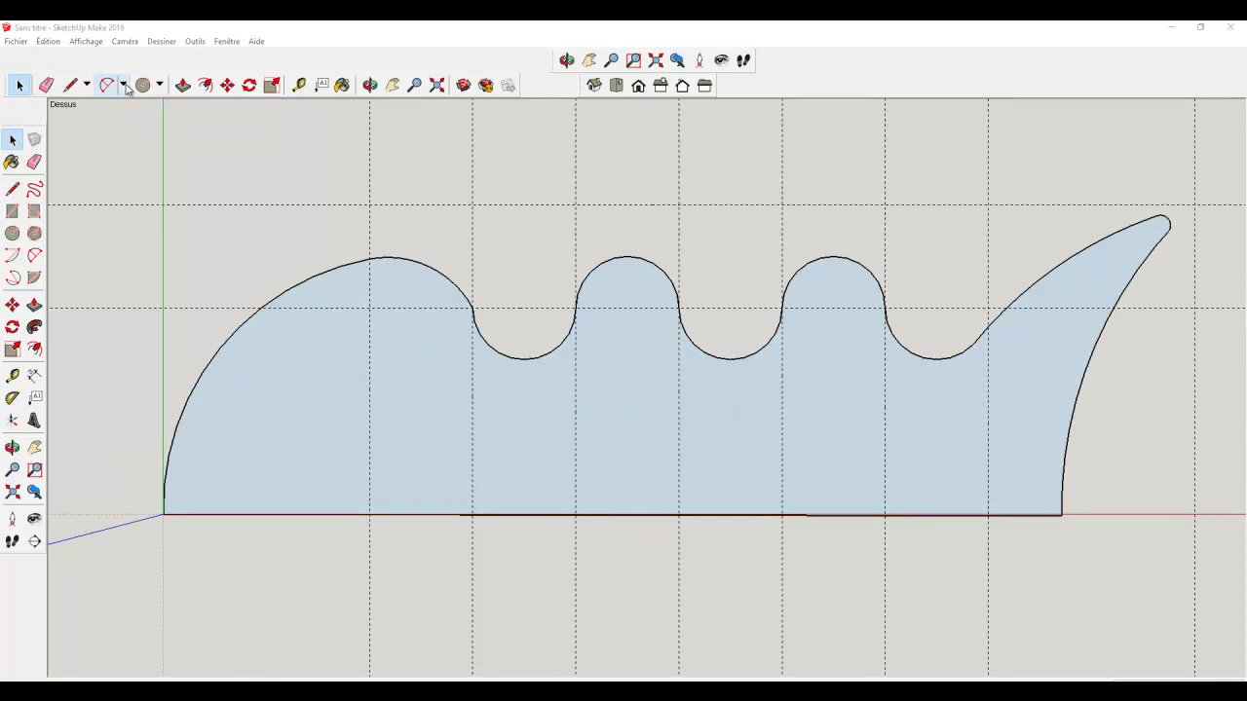
# Draw a lower arc from the origin and a tangent arc running into the first notch
pyautogui.click(123, 86)
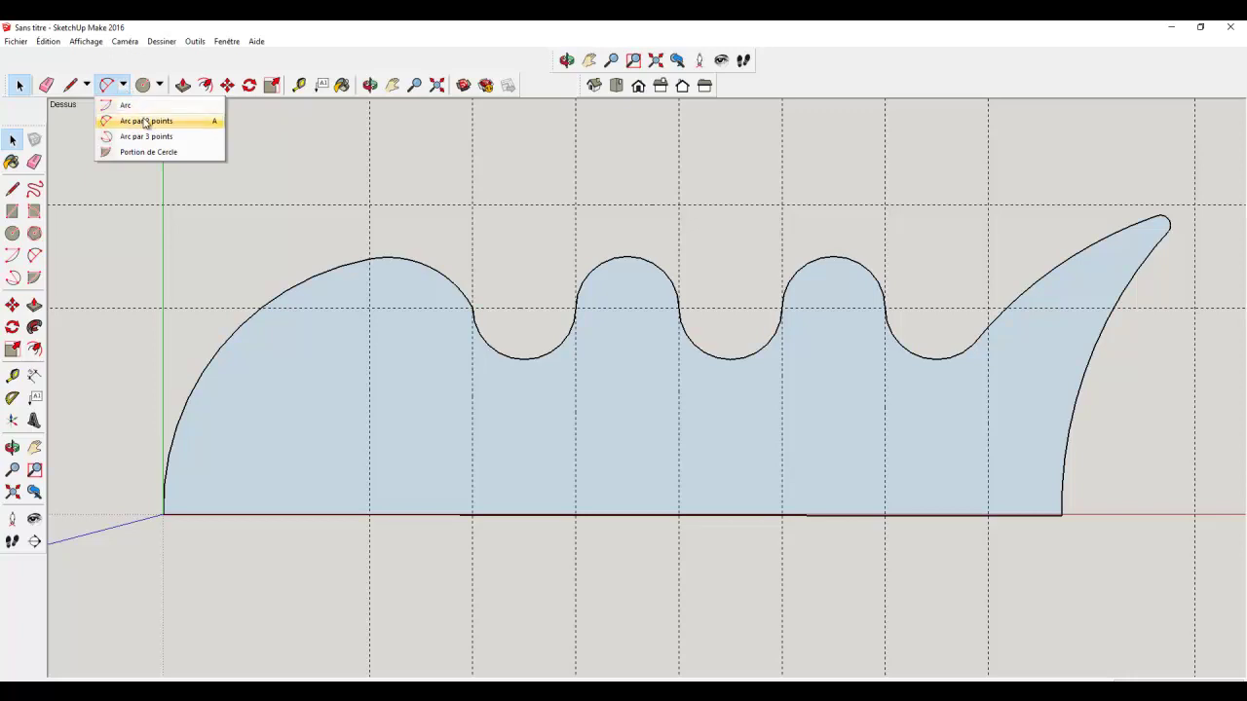
pyautogui.click(146, 121)
pyautogui.click(163, 513)
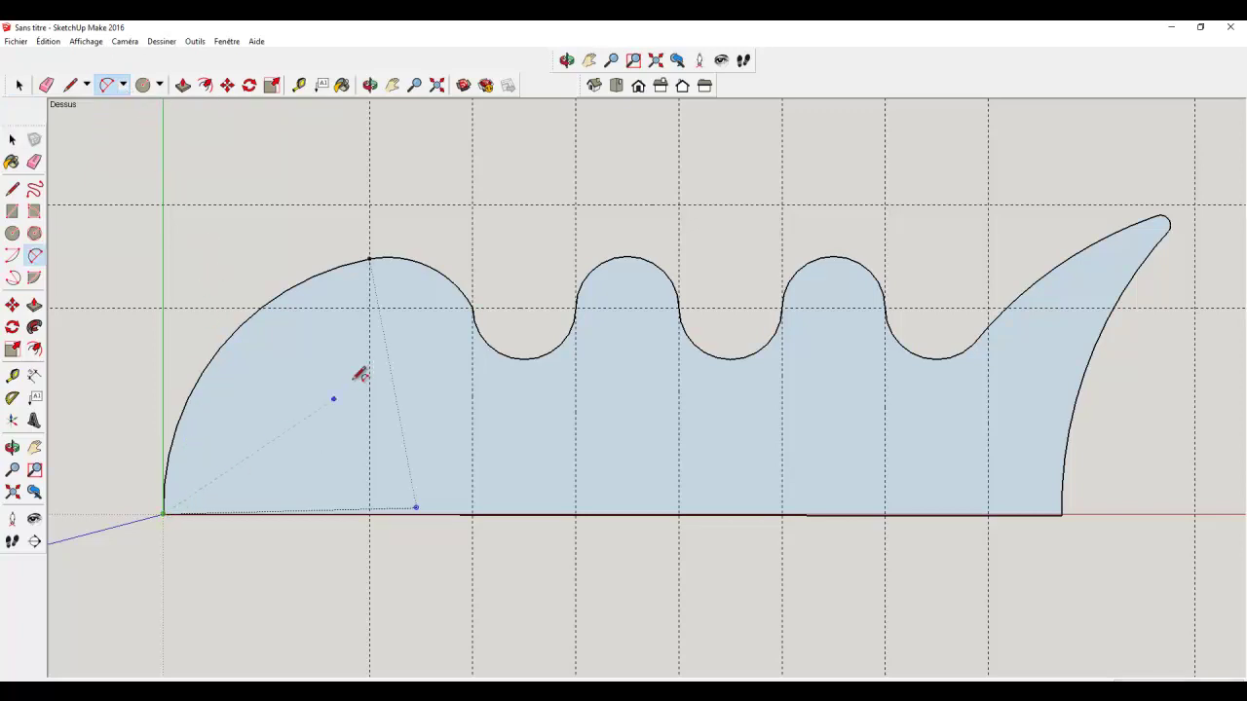
pyautogui.click(369, 298)
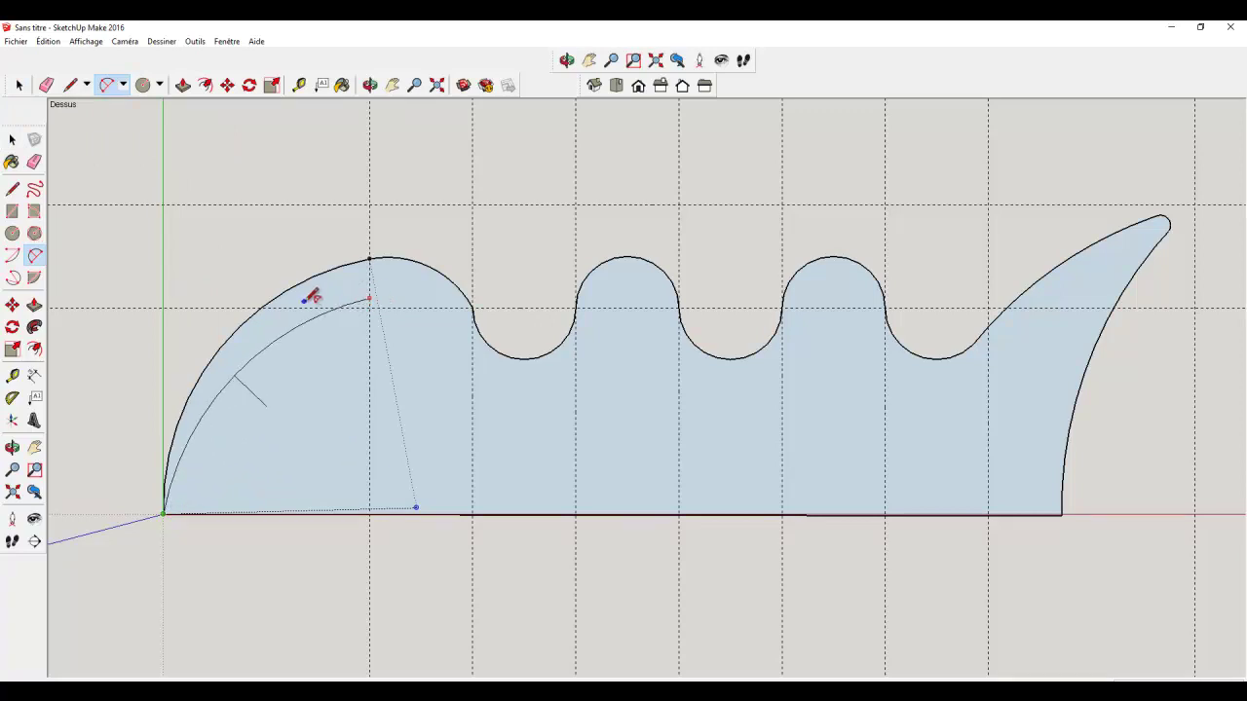
pyautogui.click(299, 297)
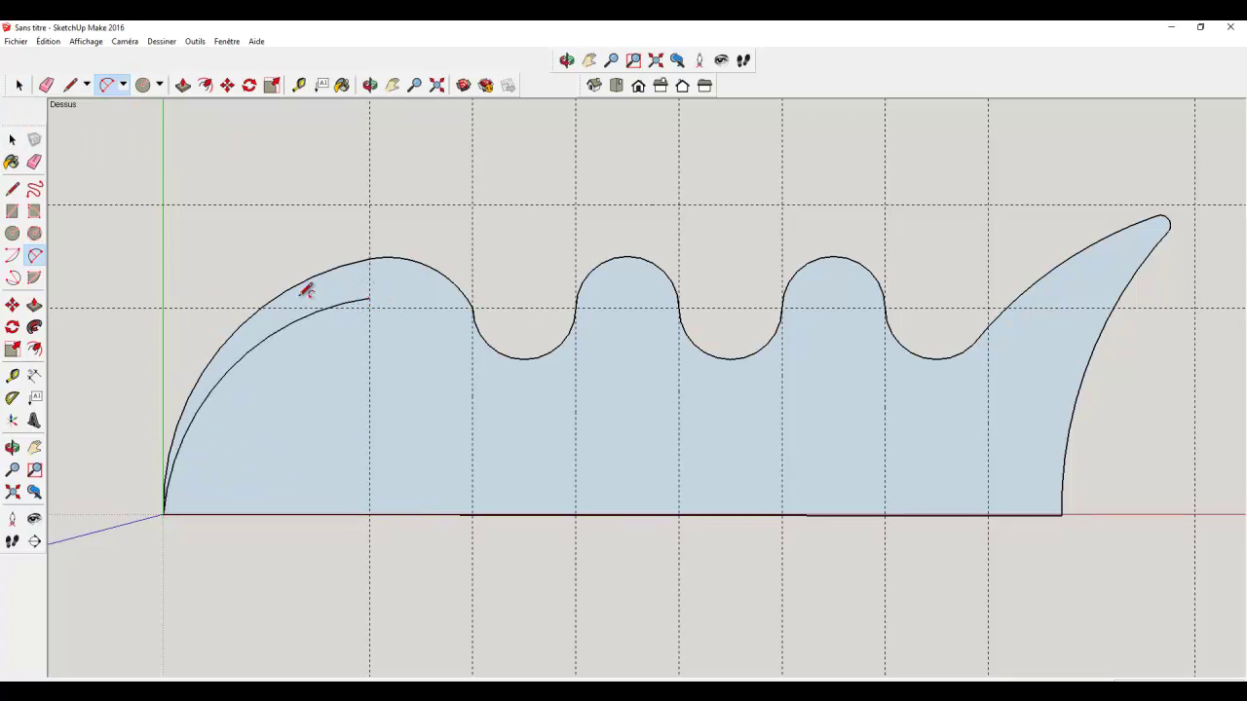
pyautogui.click(370, 298)
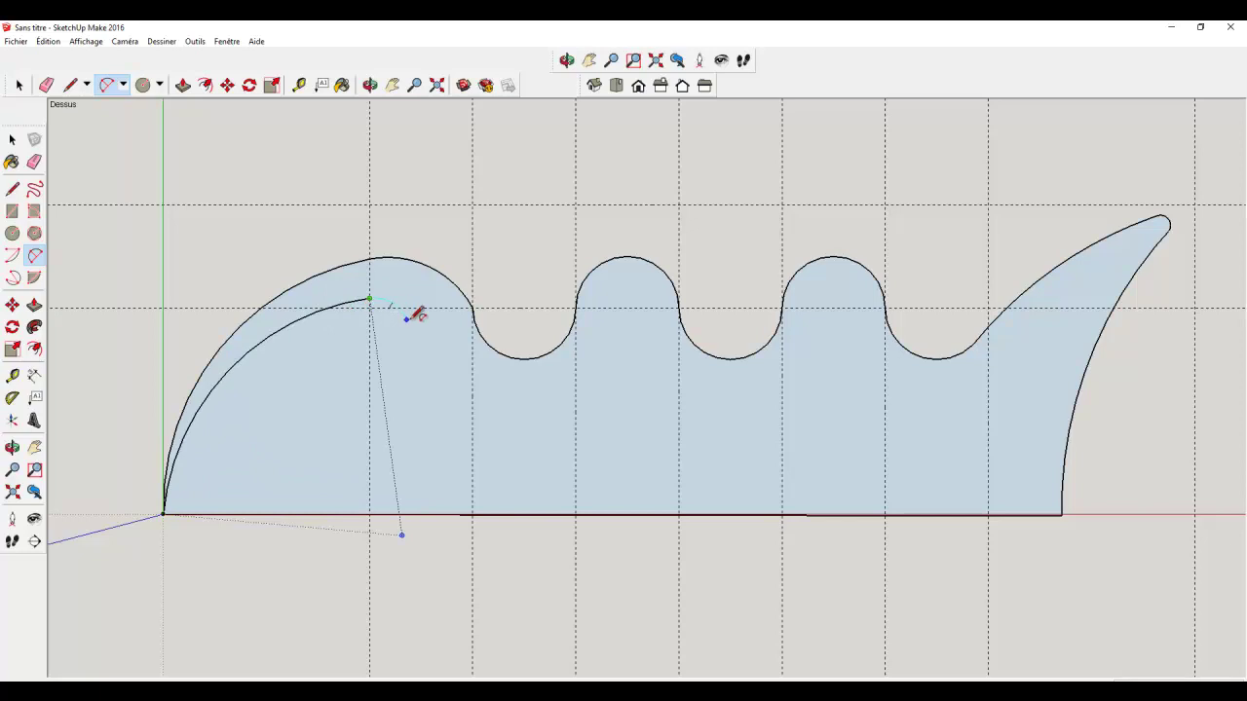
pyautogui.click(479, 328)
pyautogui.click(432, 292)
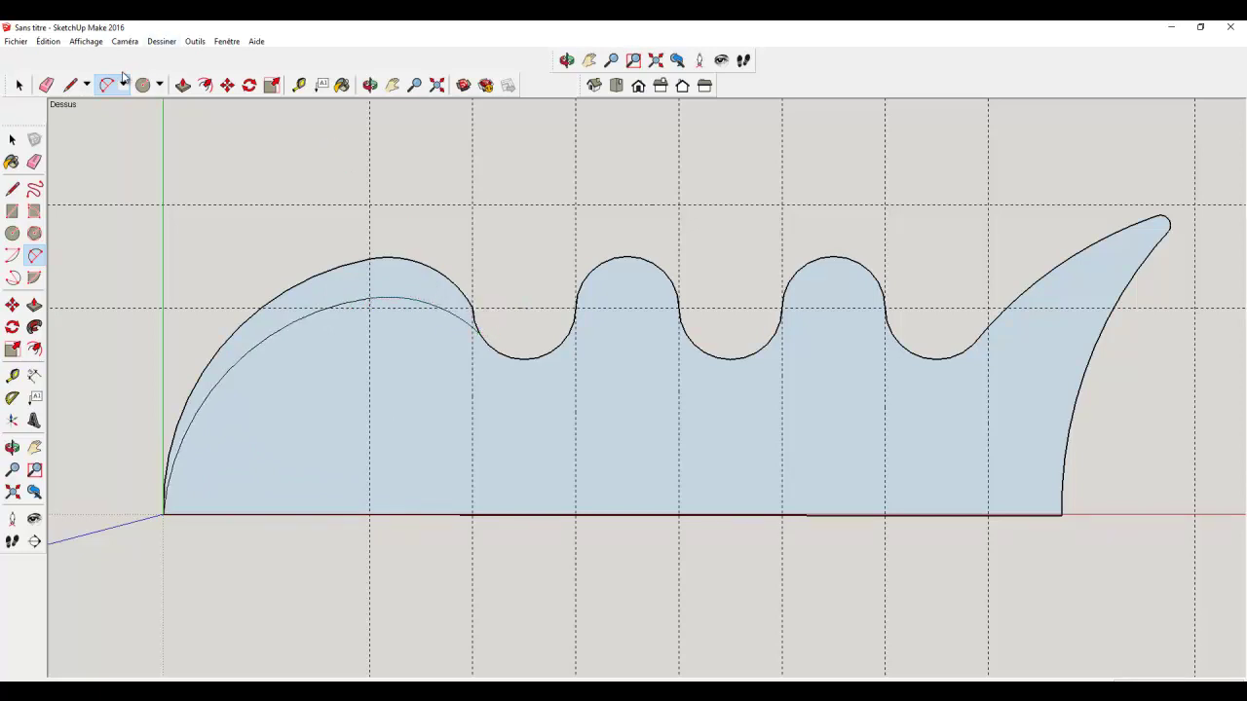
# Erase the old outer curve of the left hump, leaving one clean outline
pyautogui.click(46, 85)
pyautogui.moveTo(316, 277); pyautogui.dragTo(365, 261)
pyautogui.click(414, 259)
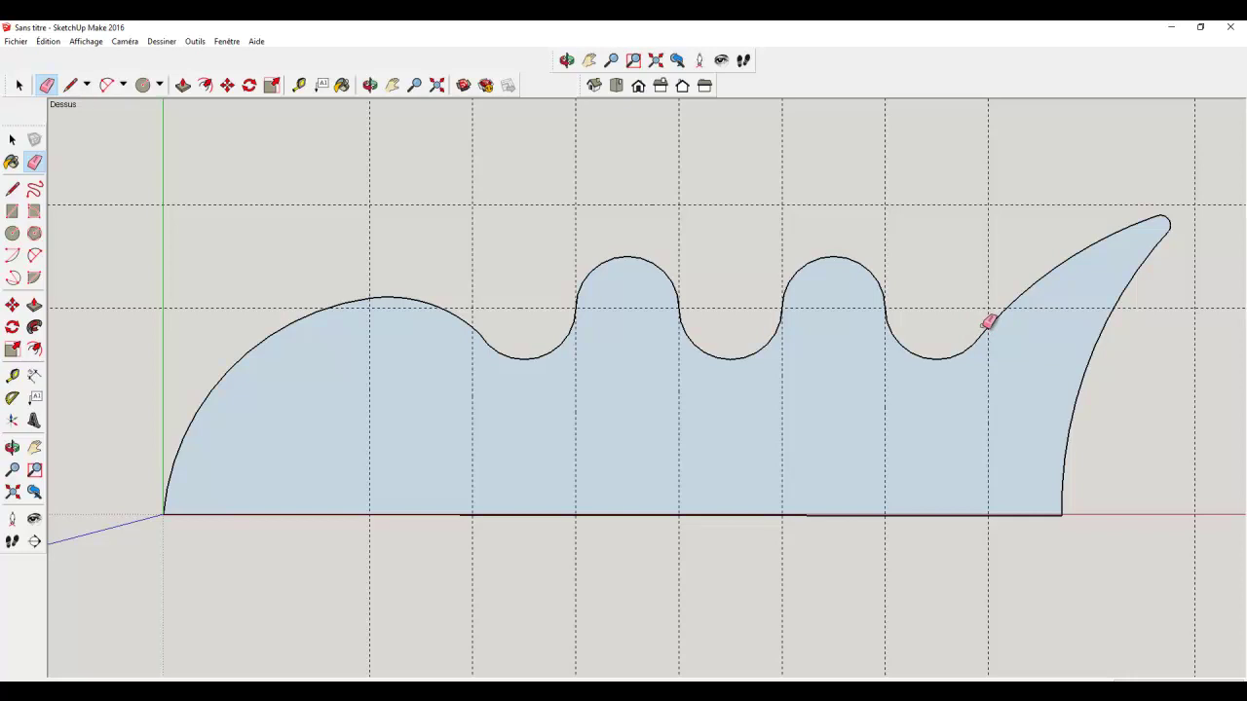
pyautogui.moveTo(988, 321); pyautogui.dragTo(411, 366, button='middle')
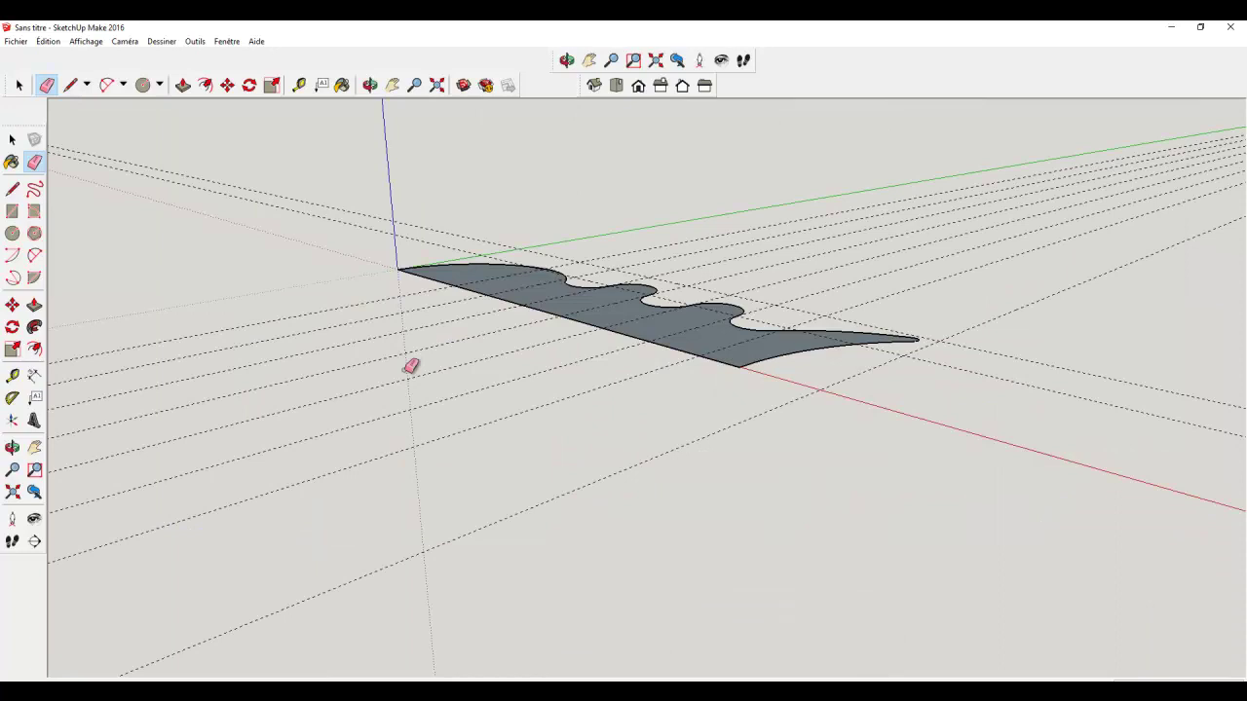
# Push/pull the fish-bone face up into a solid slab and select the whole slab
pyautogui.click(183, 85)
pyautogui.moveTo(534, 290); pyautogui.dragTo(531, 283)
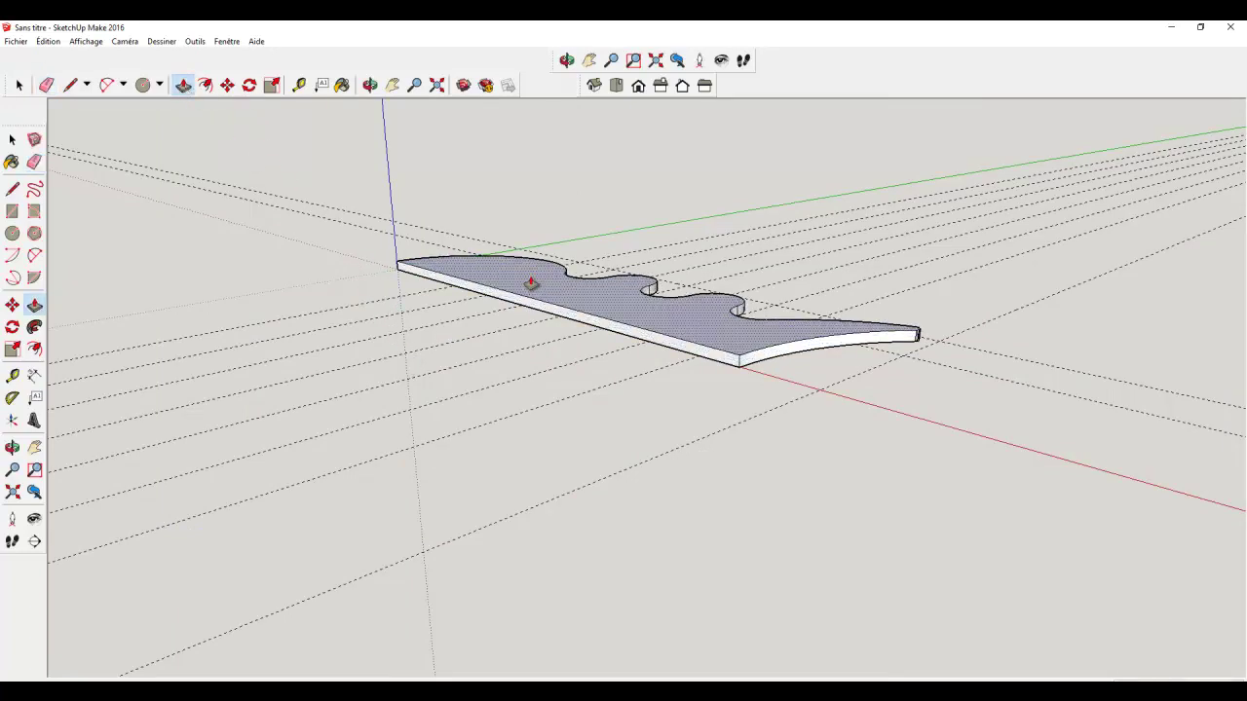
pyautogui.click(531, 284)
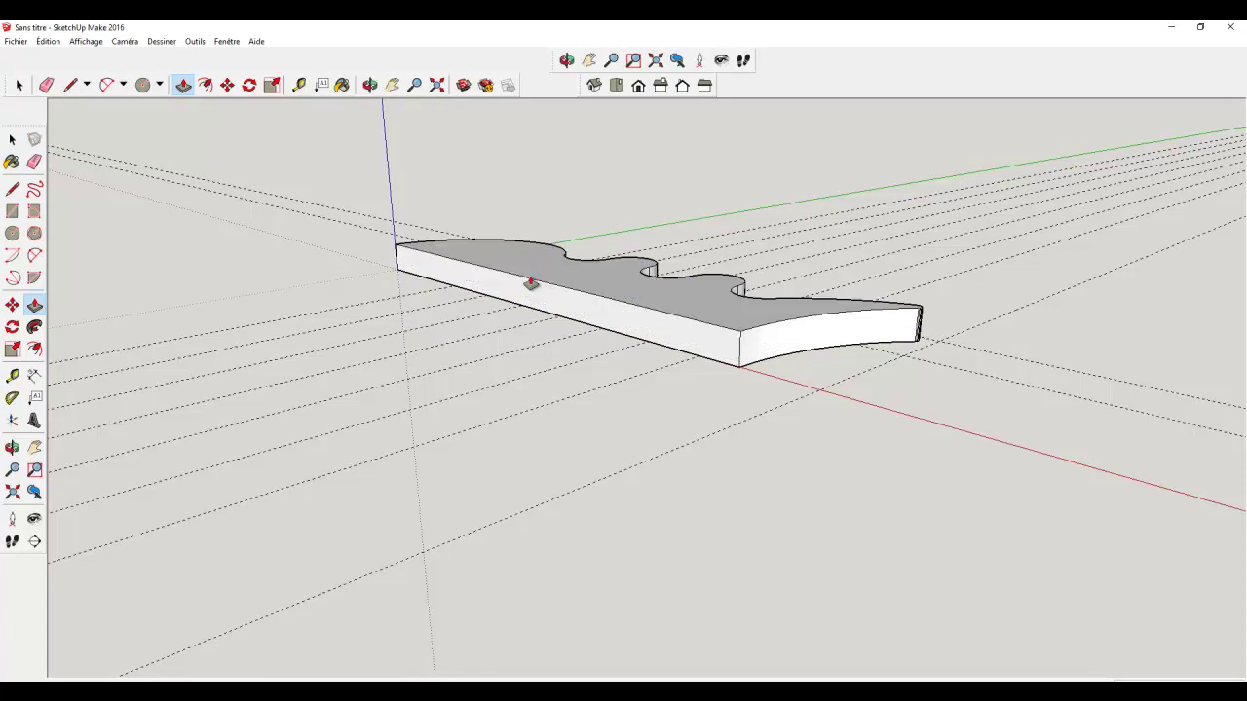
pyautogui.click(567, 60)
pyautogui.moveTo(560, 109); pyautogui.dragTo(552, 201)
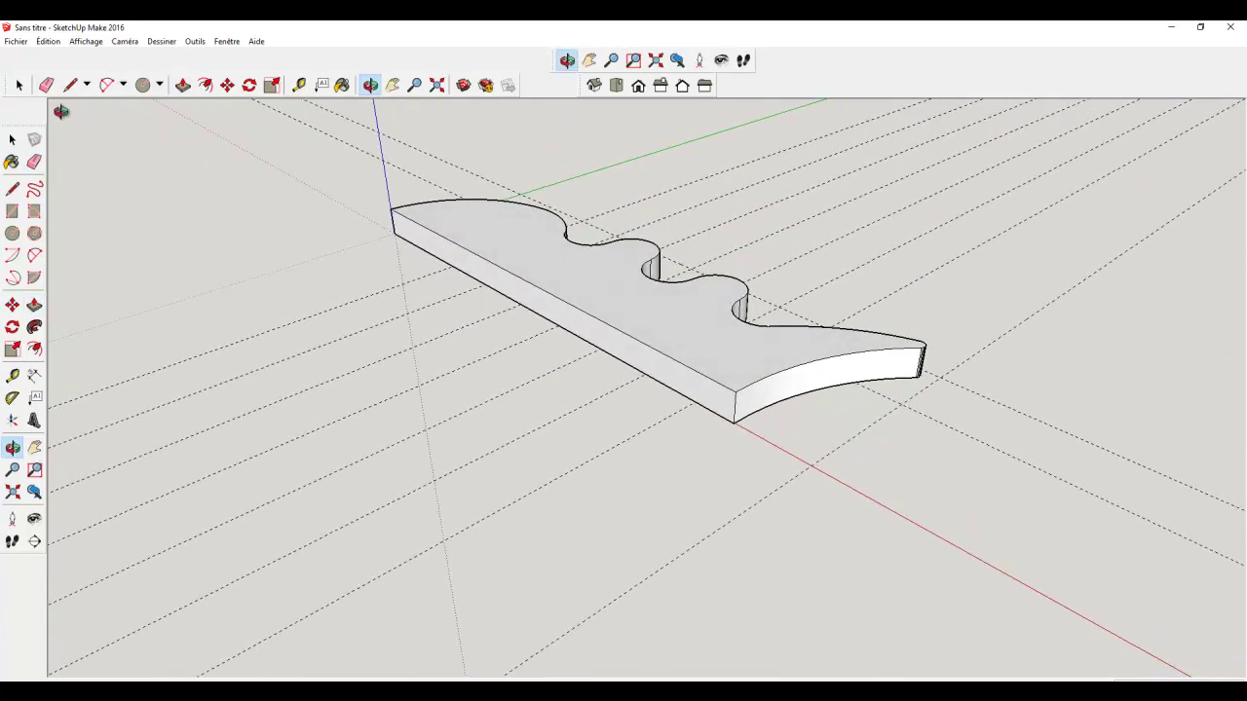
pyautogui.click(18, 85)
pyautogui.moveTo(278, 143); pyautogui.dragTo(972, 456)
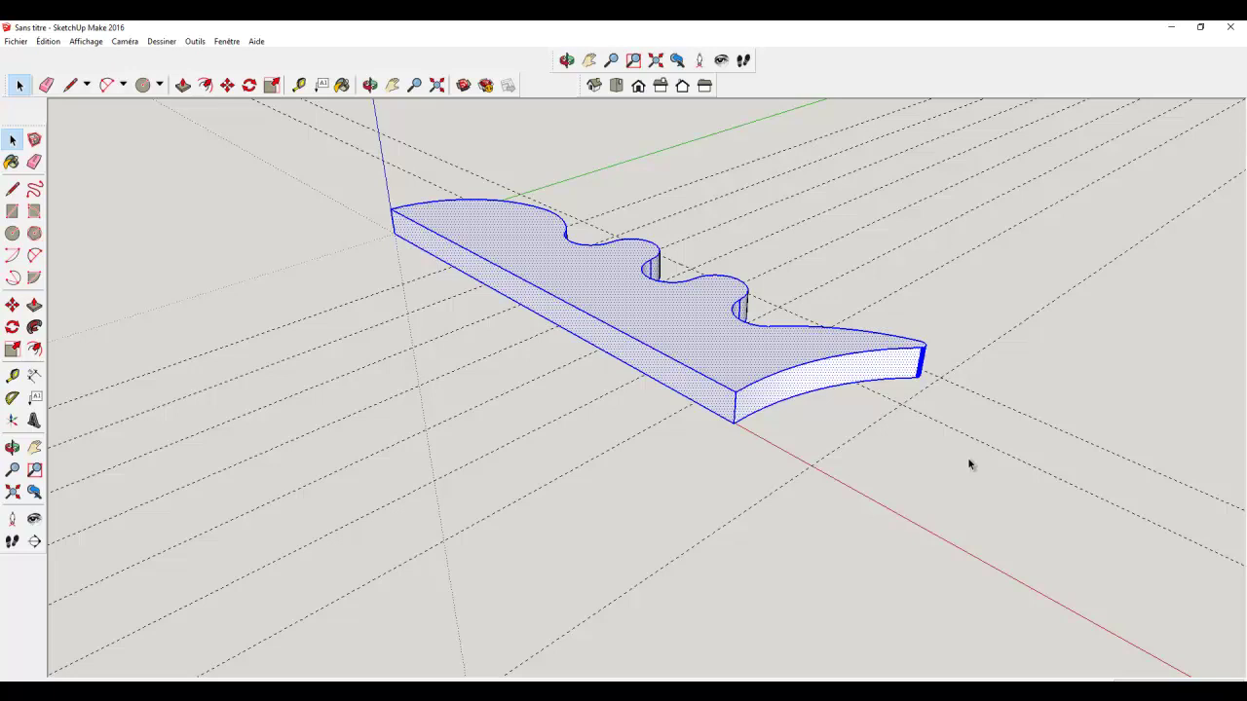
# Copy the slab, flip the copy along the green axis, and move it against the original
pyautogui.click(227, 86)
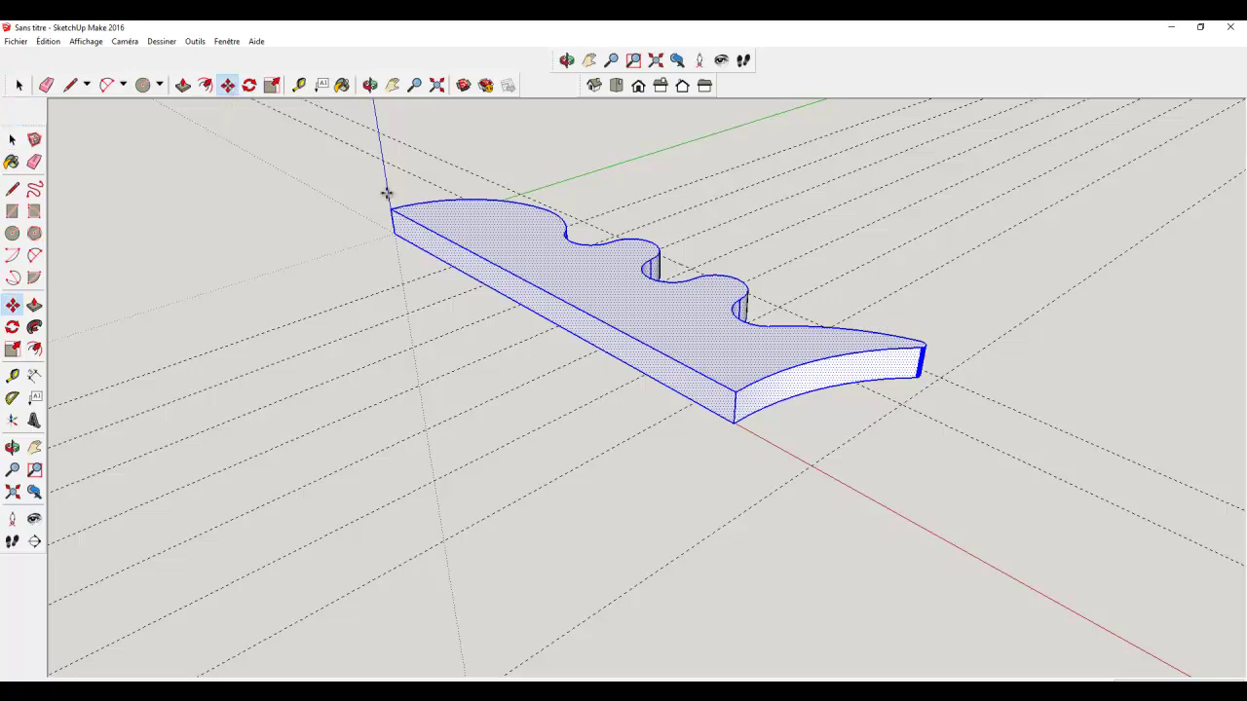
pyautogui.keyDown('ctrl'); pyautogui.moveTo(533, 252); pyautogui.dragTo(332, 328); pyautogui.keyUp('ctrl')
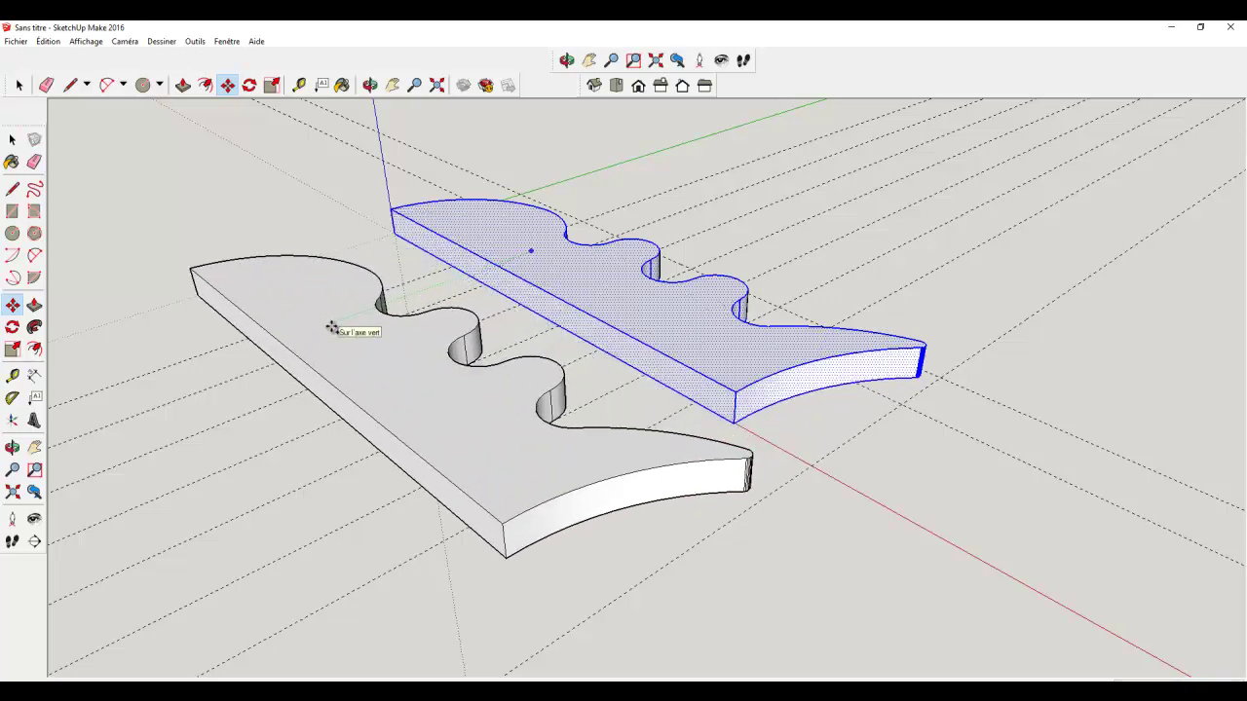
pyautogui.click(332, 328)
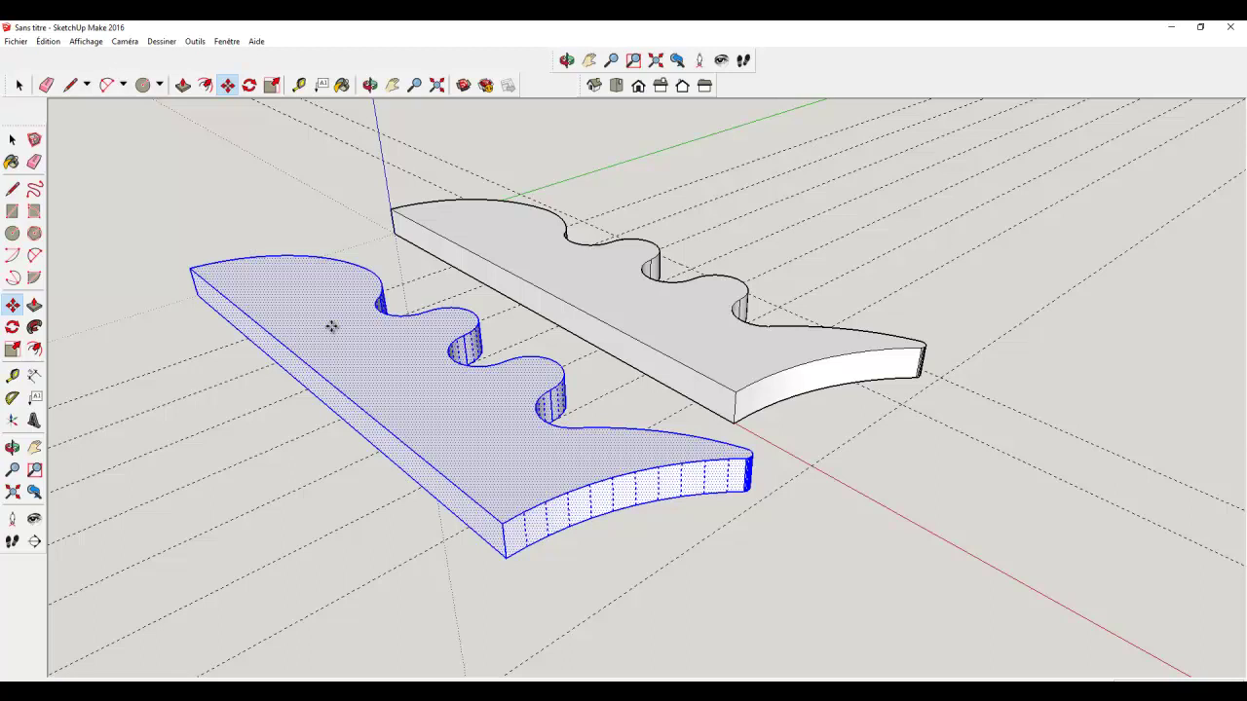
pyautogui.click(18, 87)
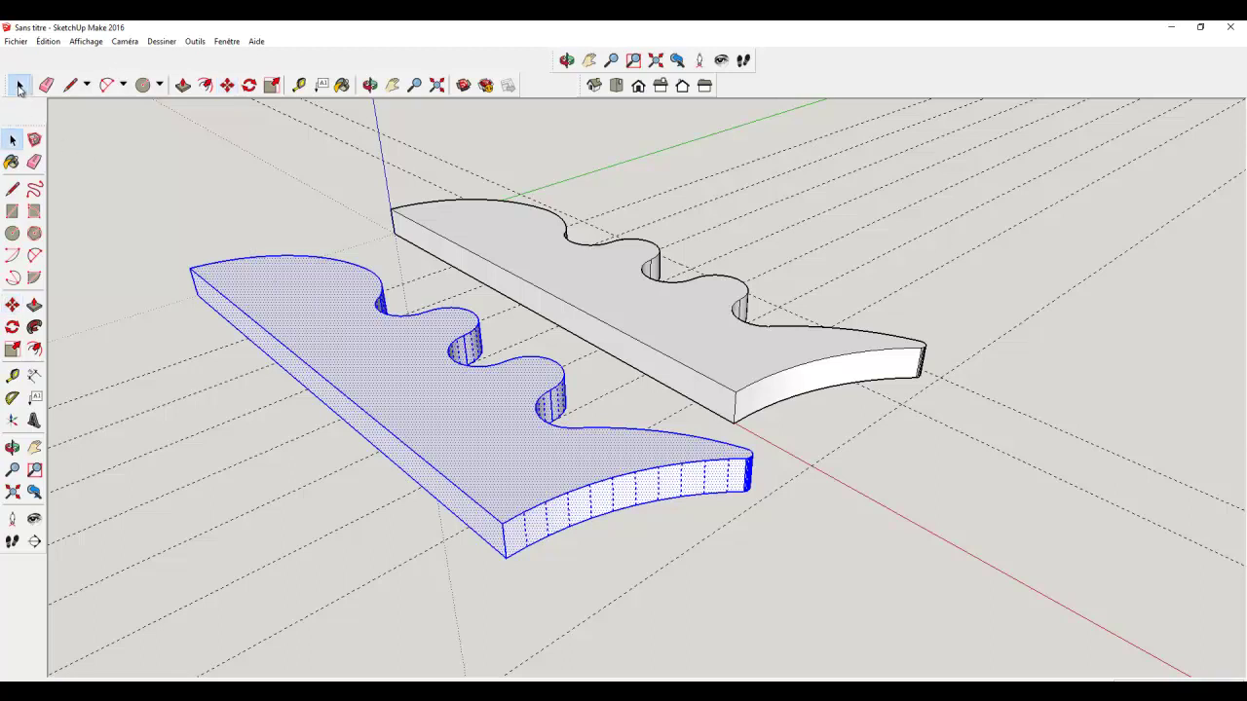
pyautogui.rightClick(274, 289)
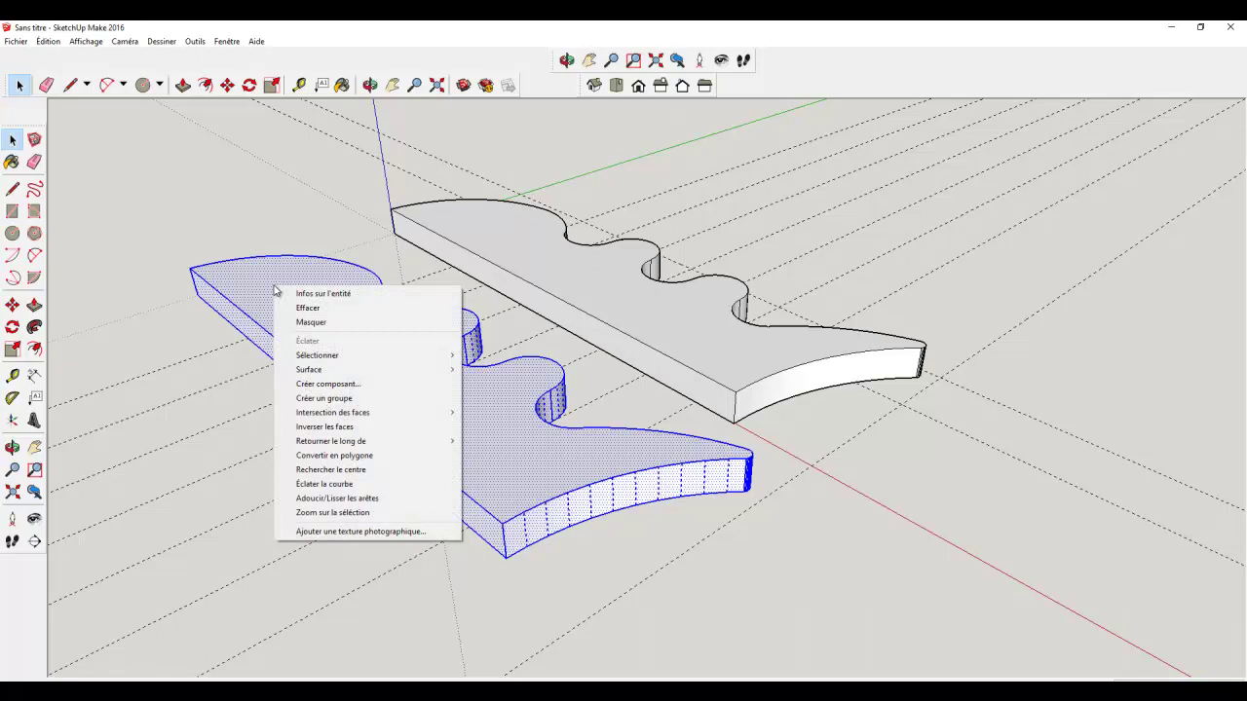
pyautogui.moveTo(331, 441)
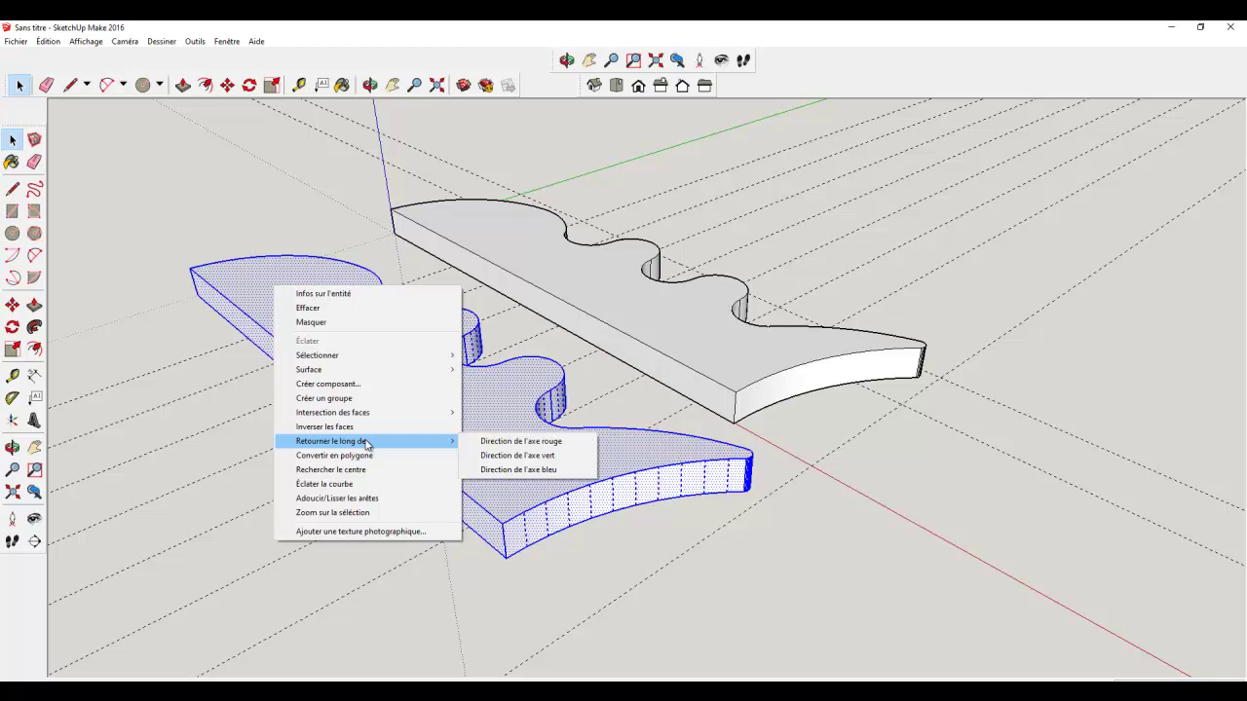
pyautogui.click(529, 458)
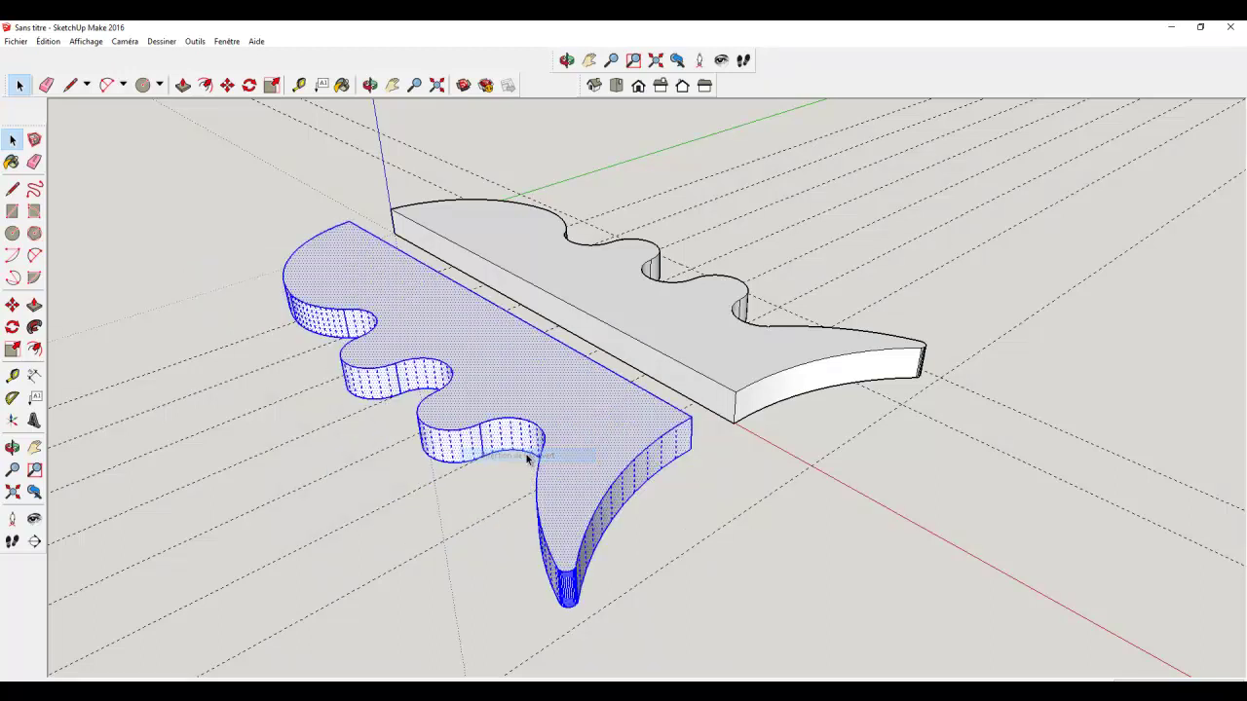
pyautogui.click(227, 85)
pyautogui.click(388, 290)
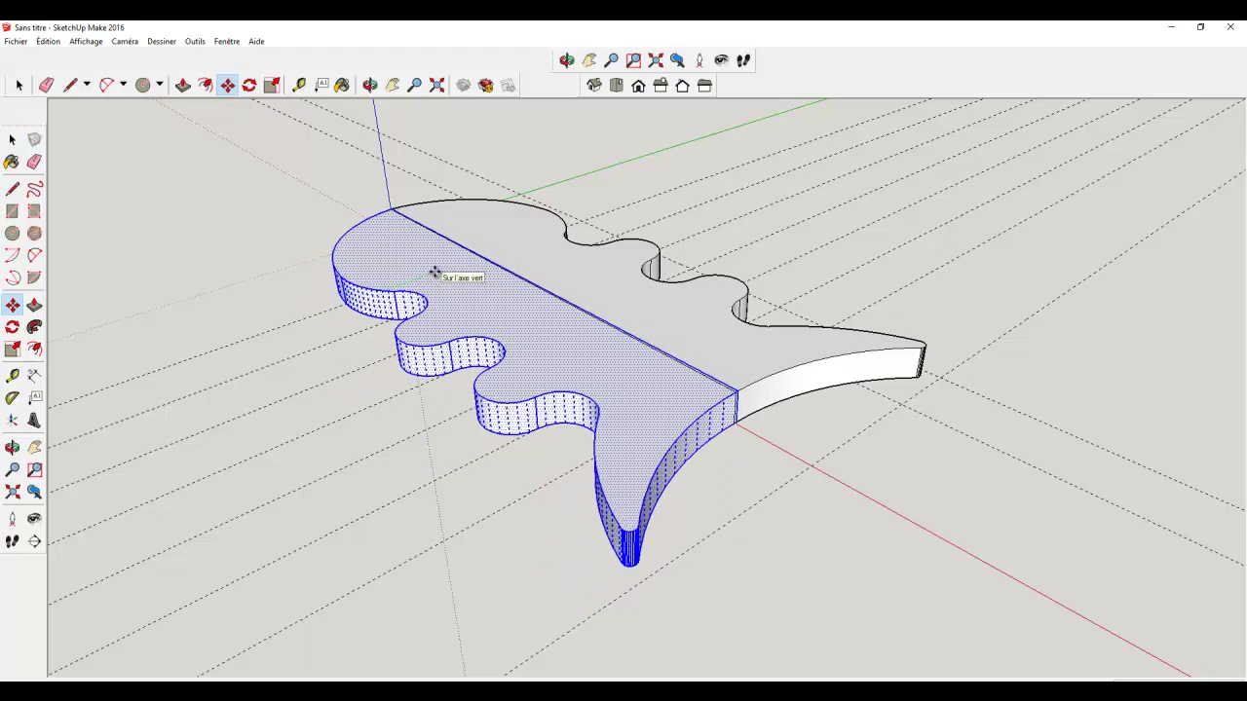
# Place the mirrored half against the other half and erase the seam edges between them
pyautogui.click(431, 274)
pyautogui.scroll(4, 431, 274)
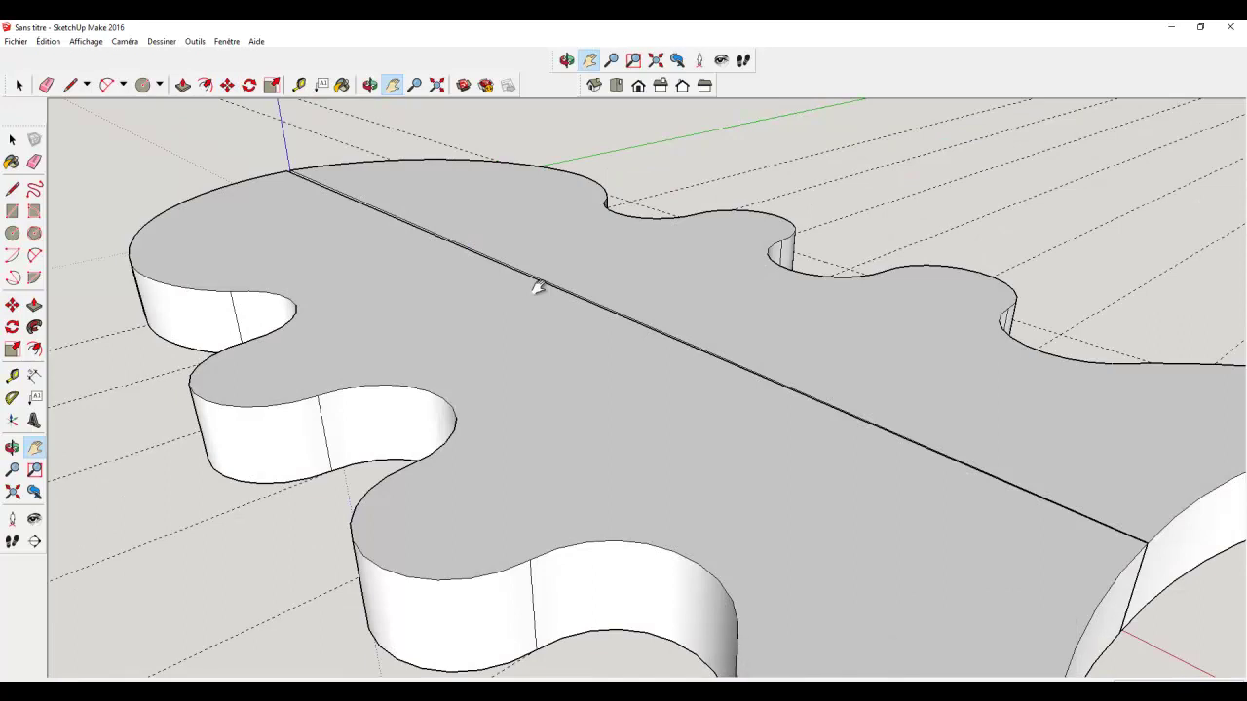
pyautogui.scroll(1, 537, 287)
pyautogui.scroll(1, 537, 287)
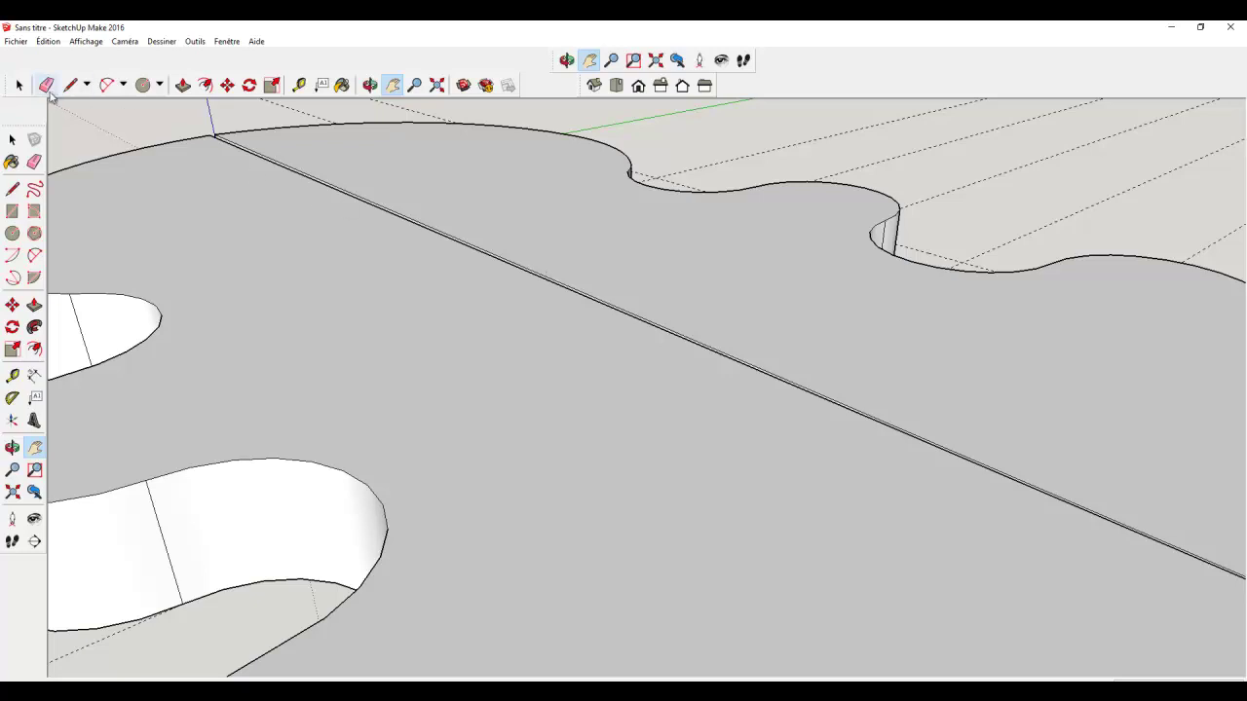
pyautogui.click(46, 84)
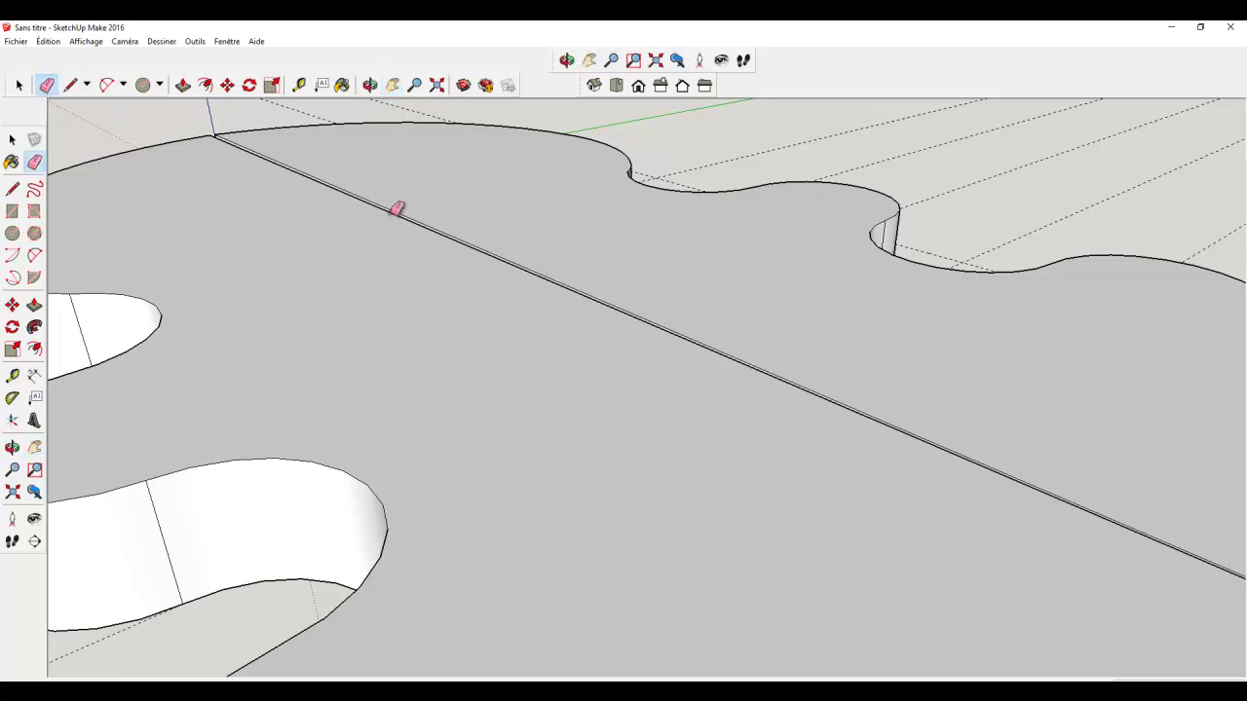
pyautogui.click(395, 211)
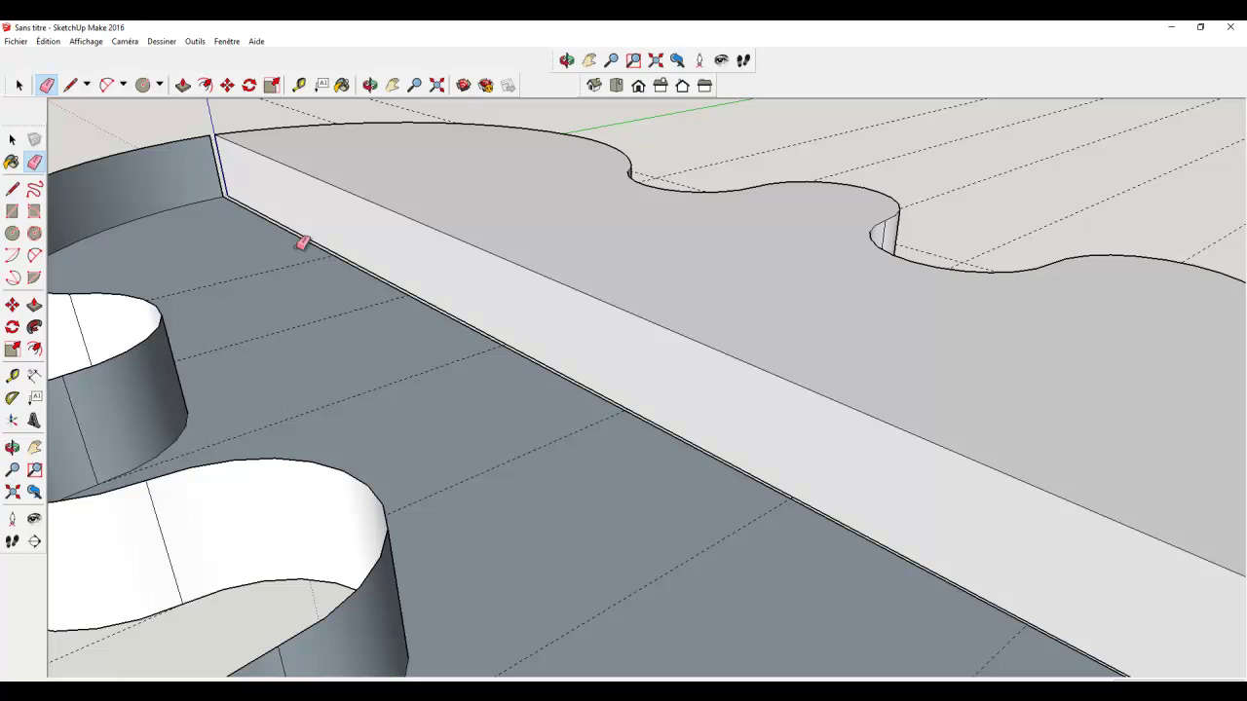
pyautogui.click(301, 244)
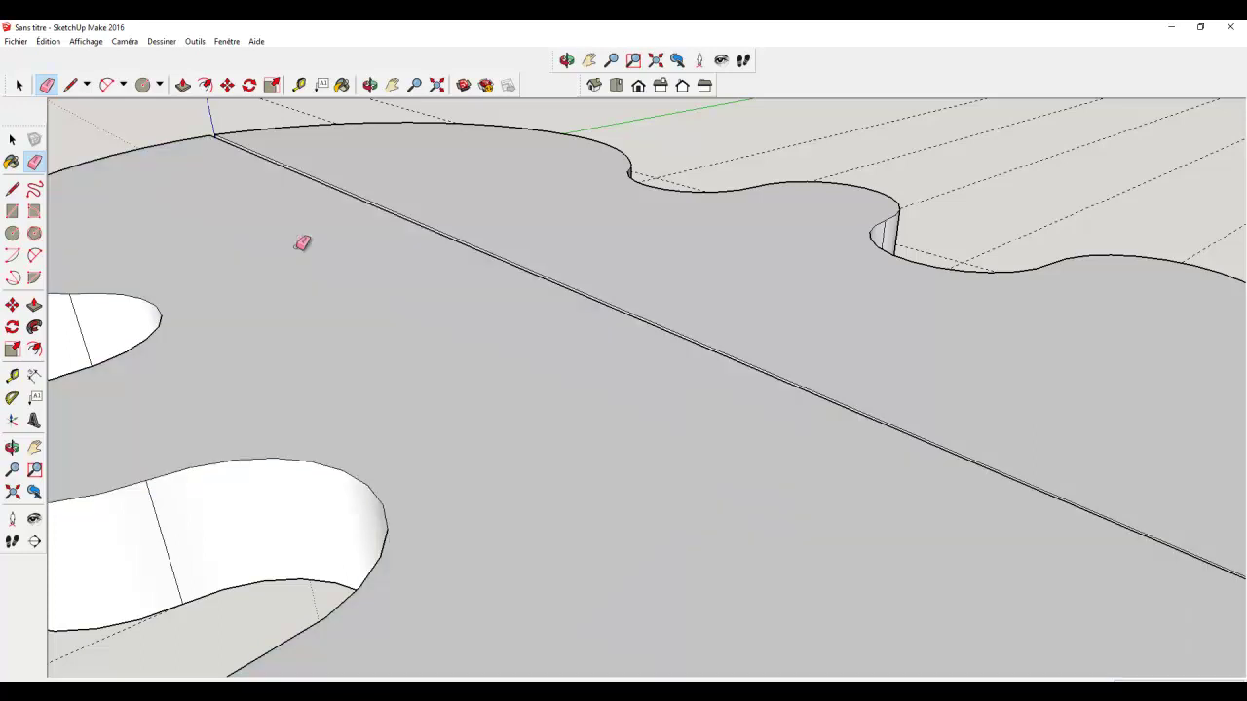
# Undo the bad erase, then move the near half into alignment with the other half
pyautogui.hotkey('ctrl', 'z')
pyautogui.scroll(-2, 301, 243)
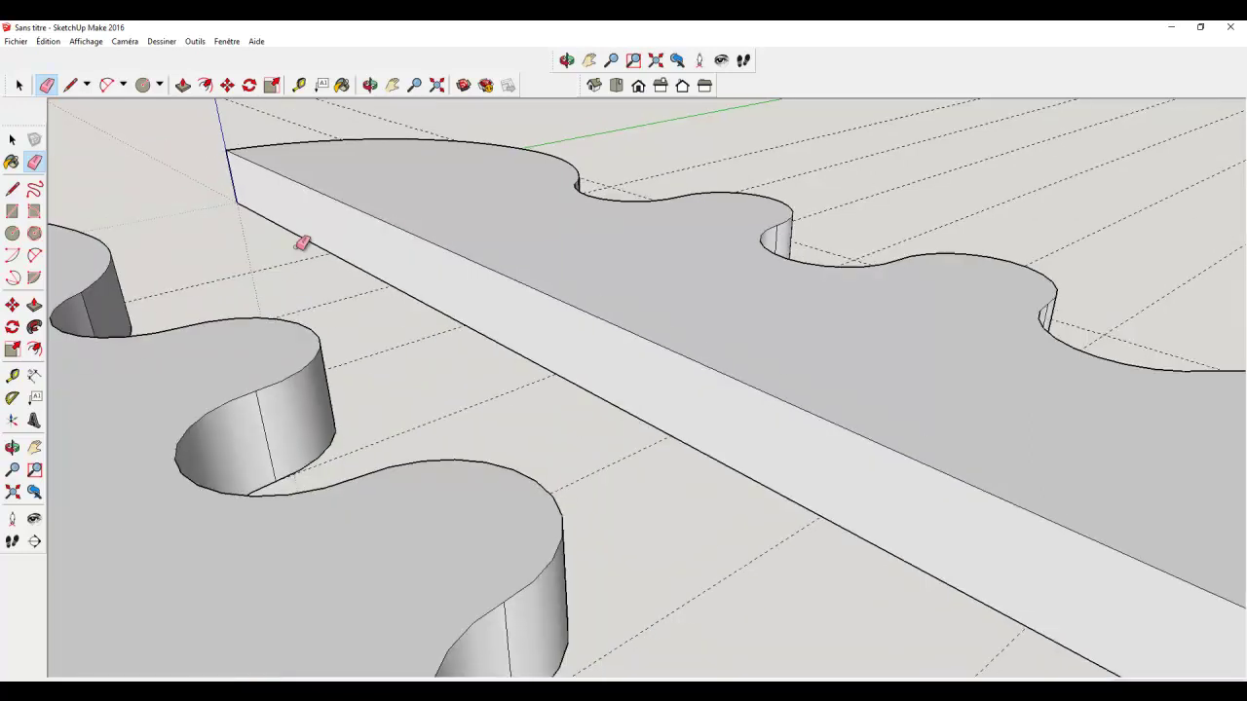
pyautogui.scroll(-2, 301, 243)
pyautogui.scroll(-2, 301, 244)
pyautogui.scroll(-1, 301, 244)
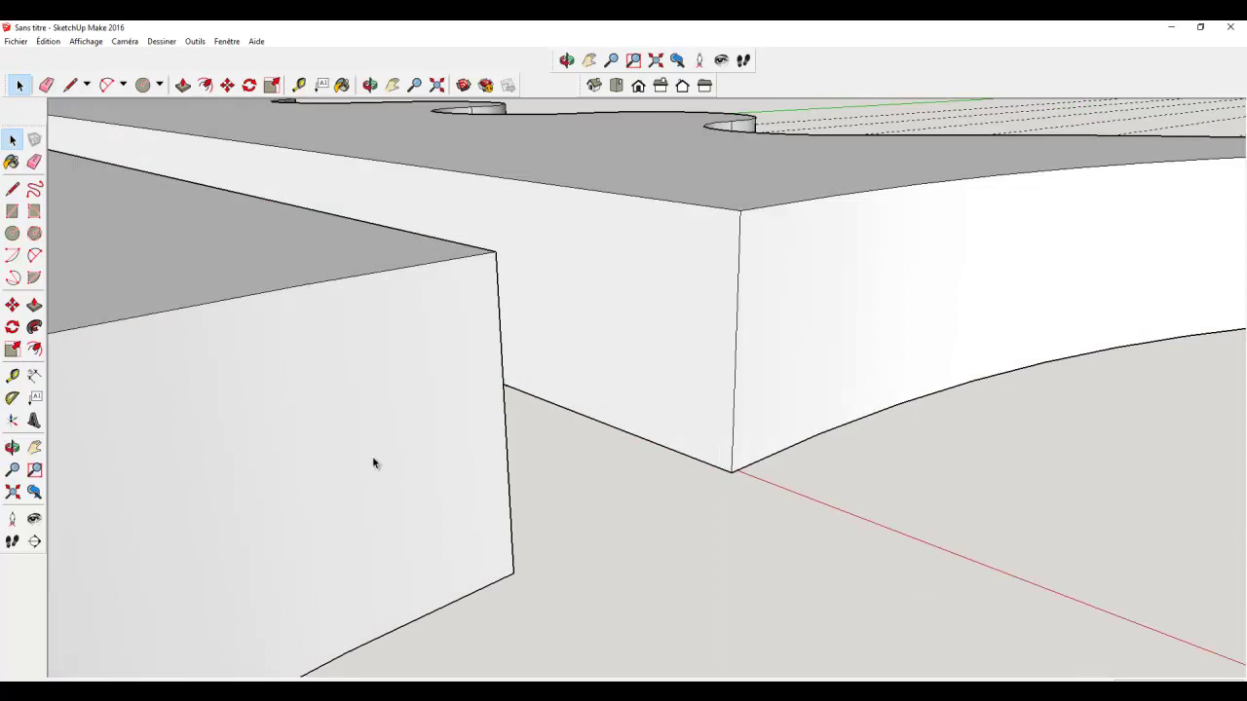
pyautogui.click(372, 462)
pyautogui.doubleClick(372, 462)
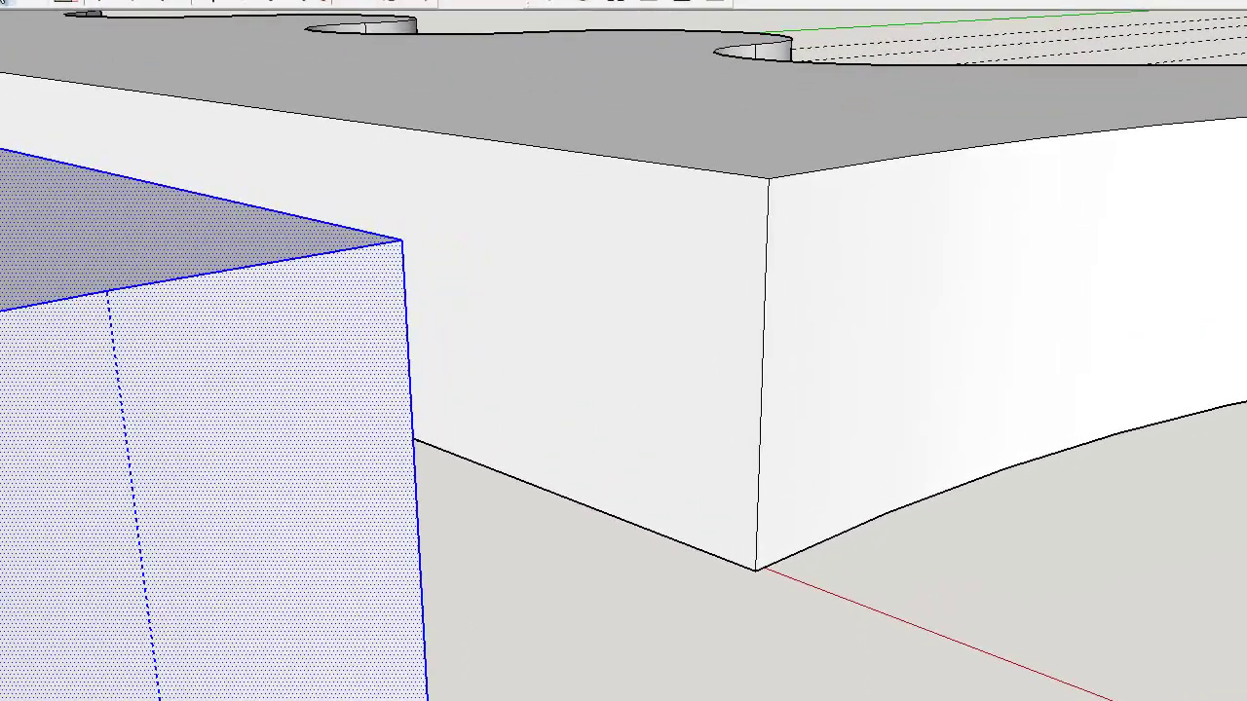
pyautogui.press('m')
pyautogui.click(184, 407)
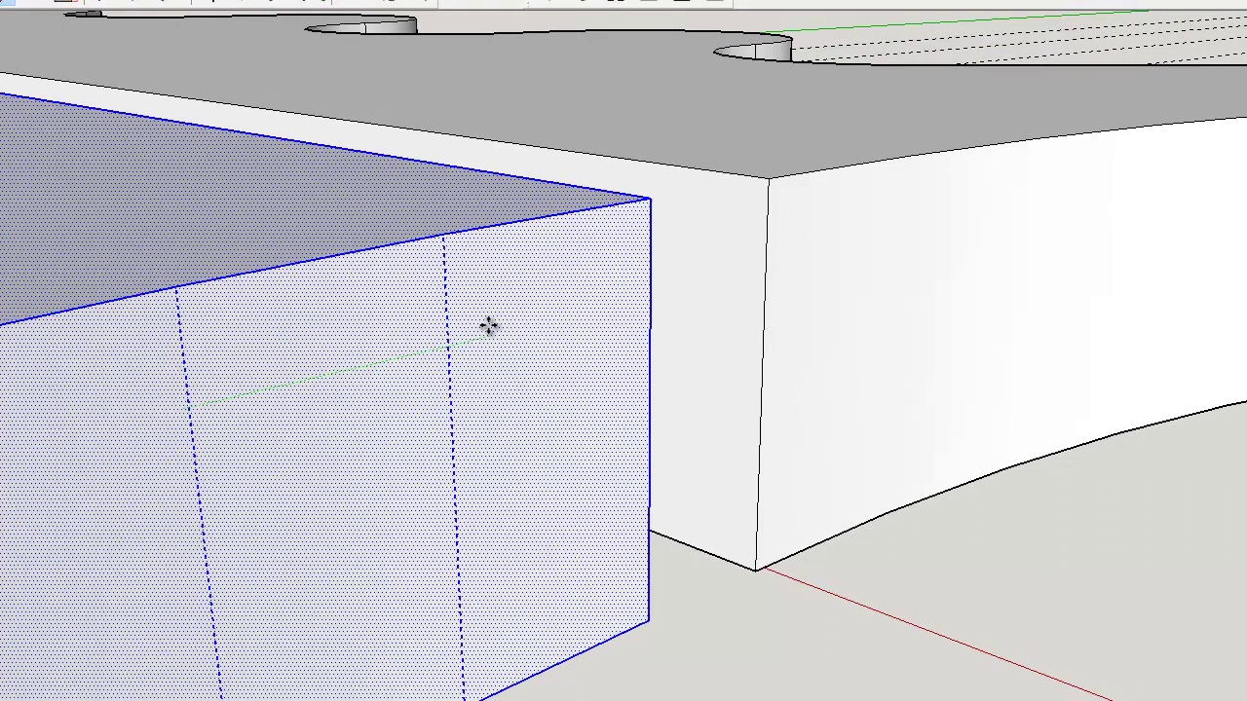
pyautogui.click(648, 311)
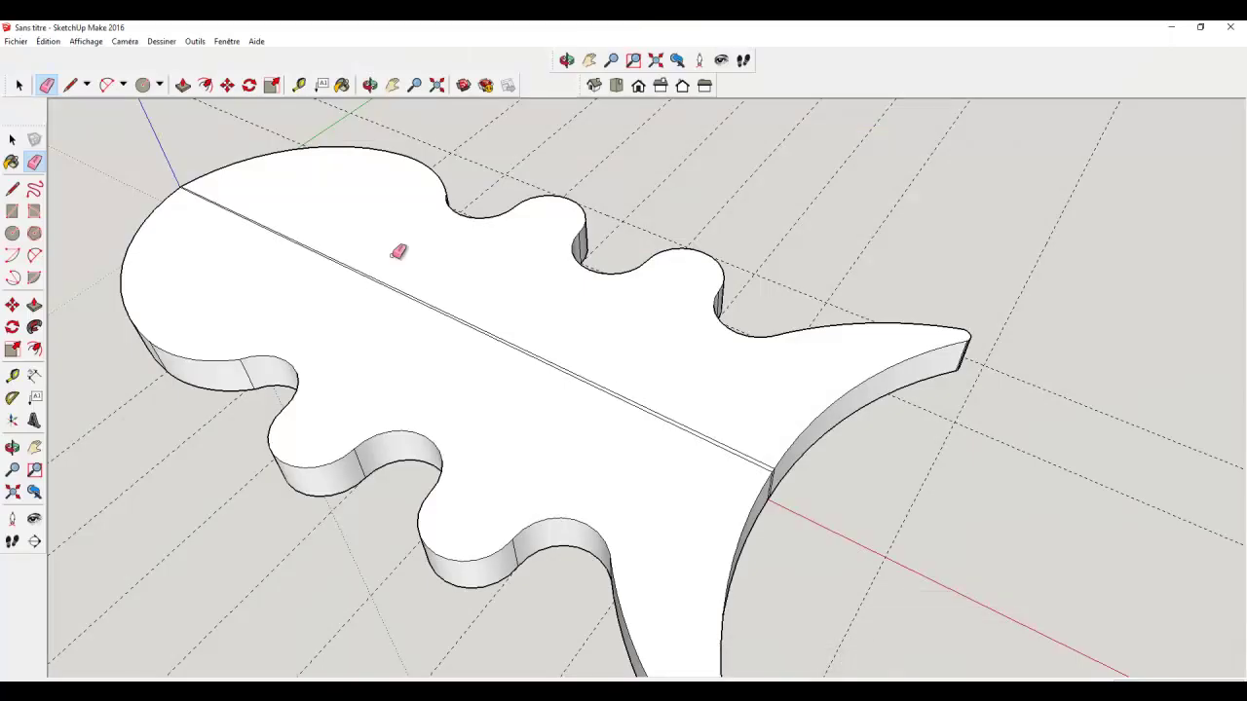
# Erase both lines of the leftover doubled seam and view the fish from the top
pyautogui.scroll(1, 398, 251)
pyautogui.scroll(2, 397, 245)
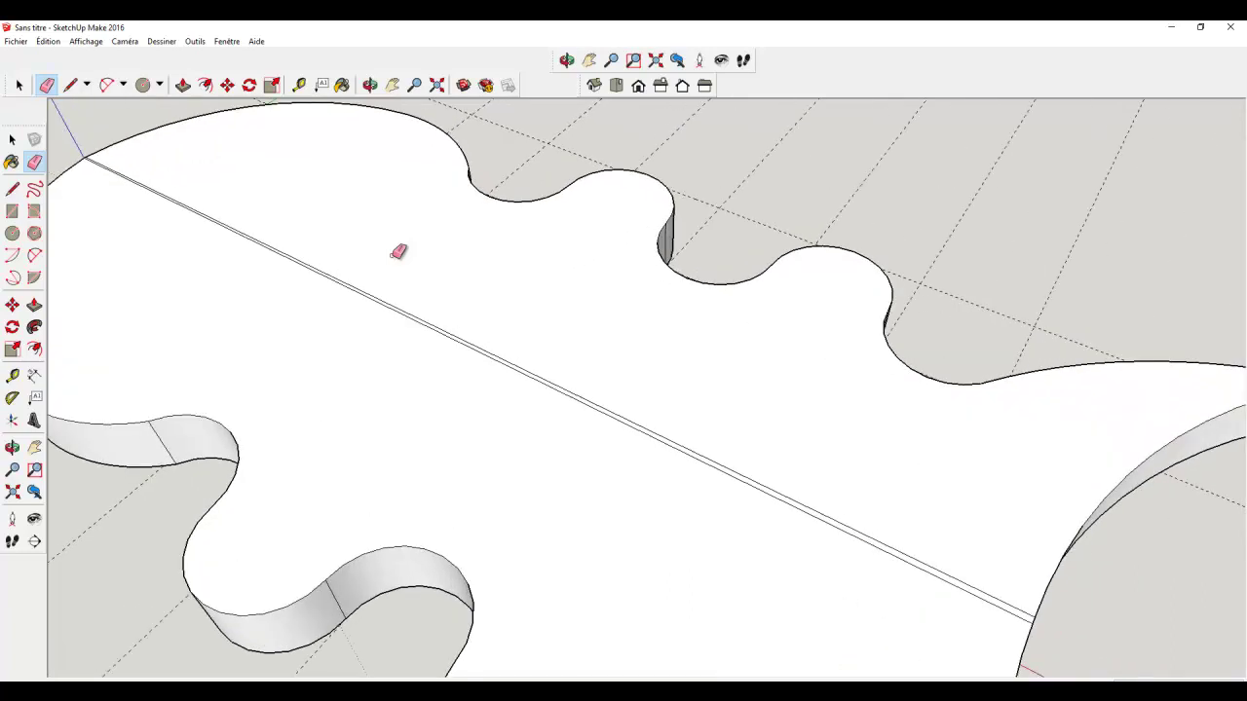
pyautogui.scroll(2, 397, 245)
pyautogui.click(370, 294)
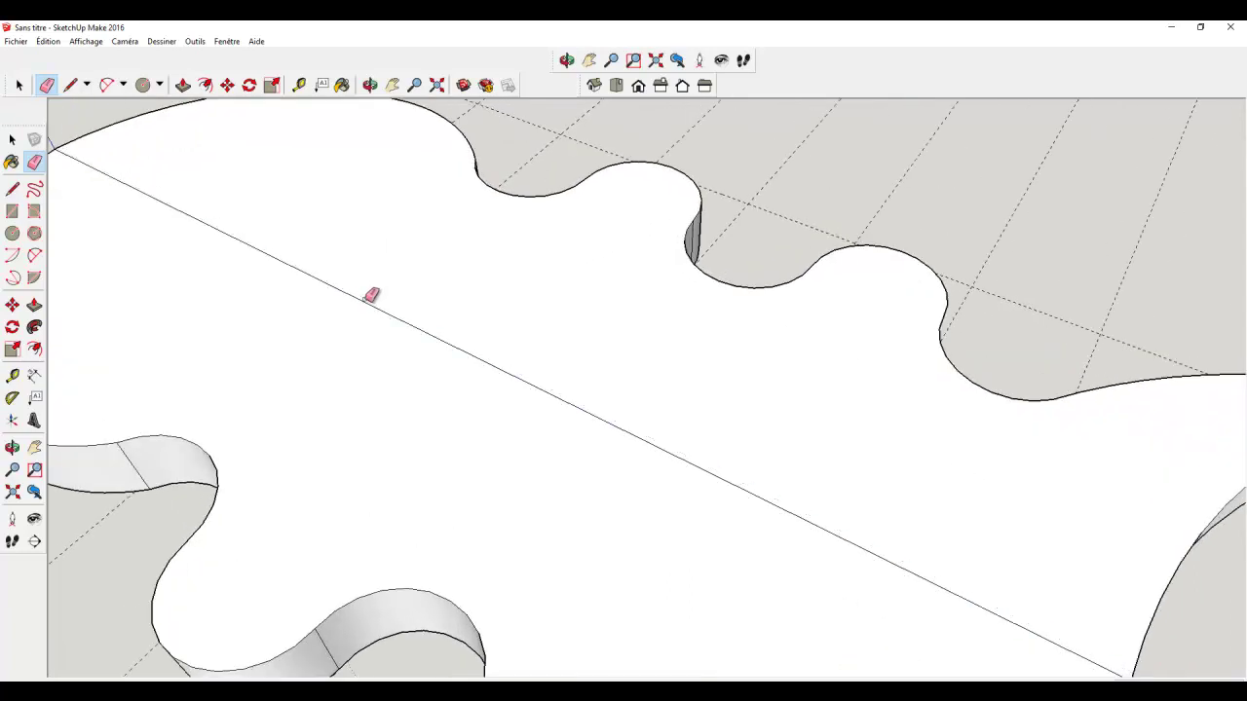
pyautogui.moveTo(370, 296); pyautogui.dragTo(372, 299)
pyautogui.scroll(-1, 372, 299)
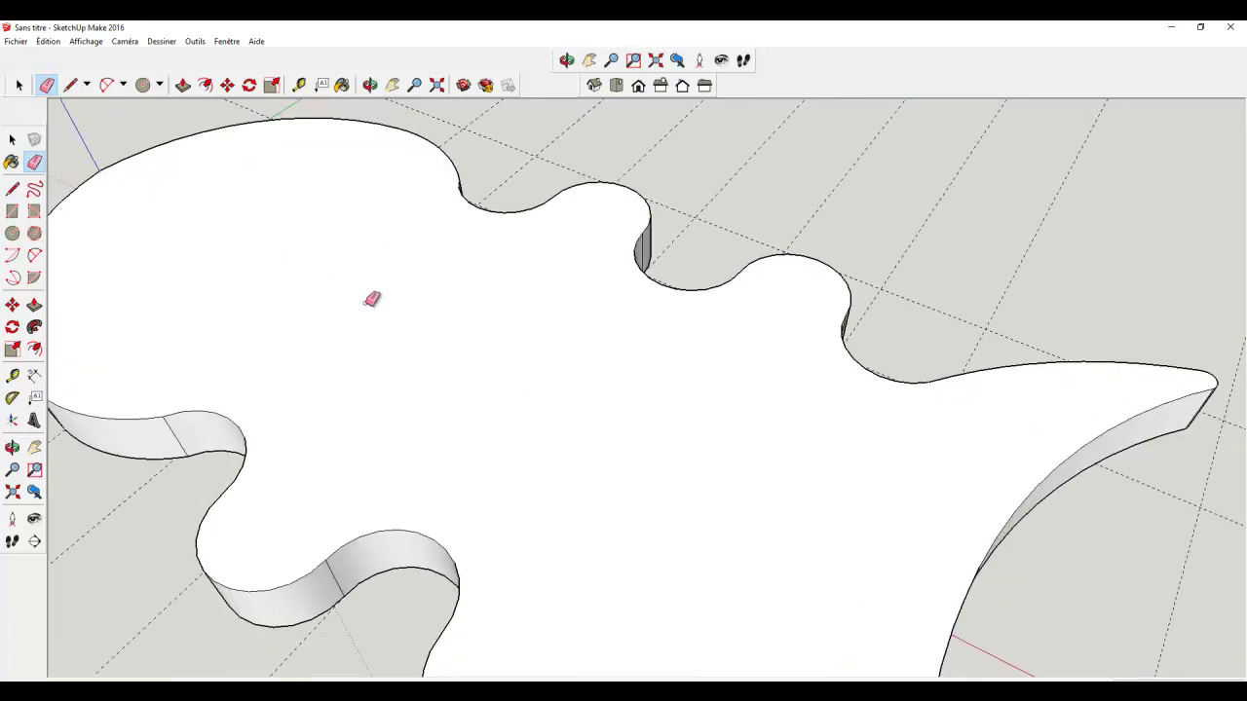
pyautogui.scroll(-1, 372, 299)
pyautogui.scroll(-1, 373, 300)
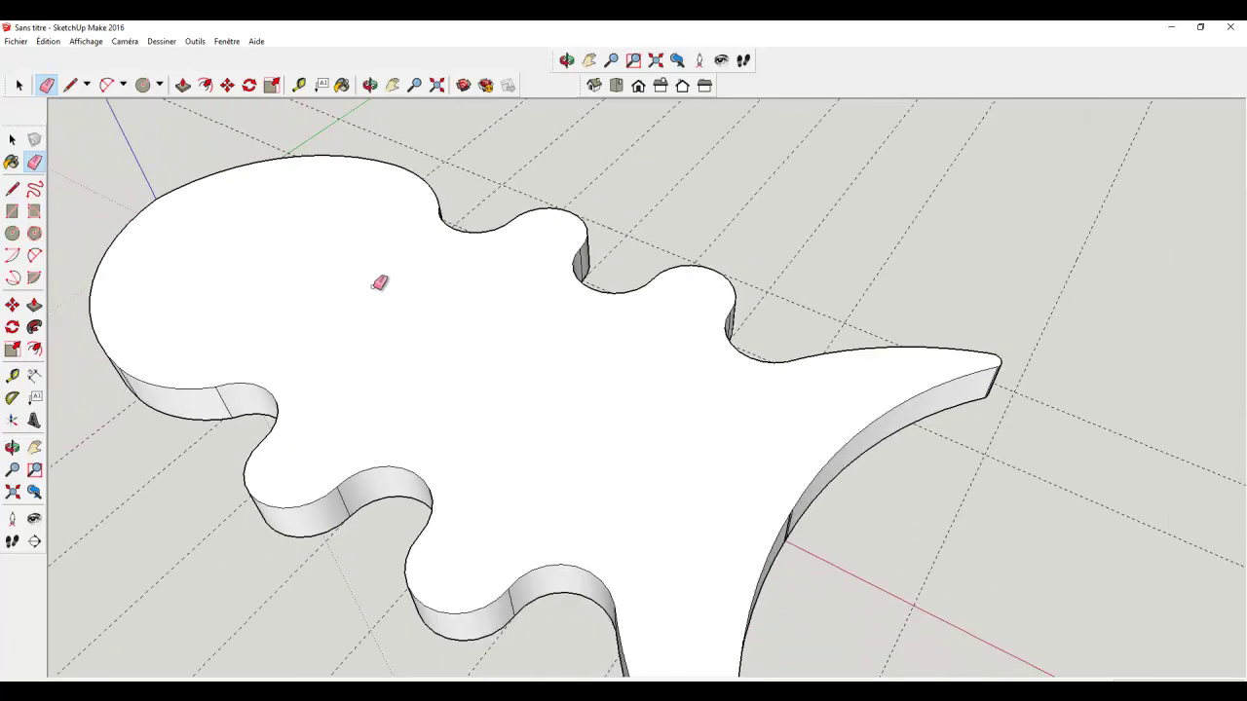
pyautogui.click(621, 91)
pyautogui.scroll(-1, 604, 159)
# Draw a small circle on the fish's head for the eye hole
pyautogui.scroll(-1, 604, 159)
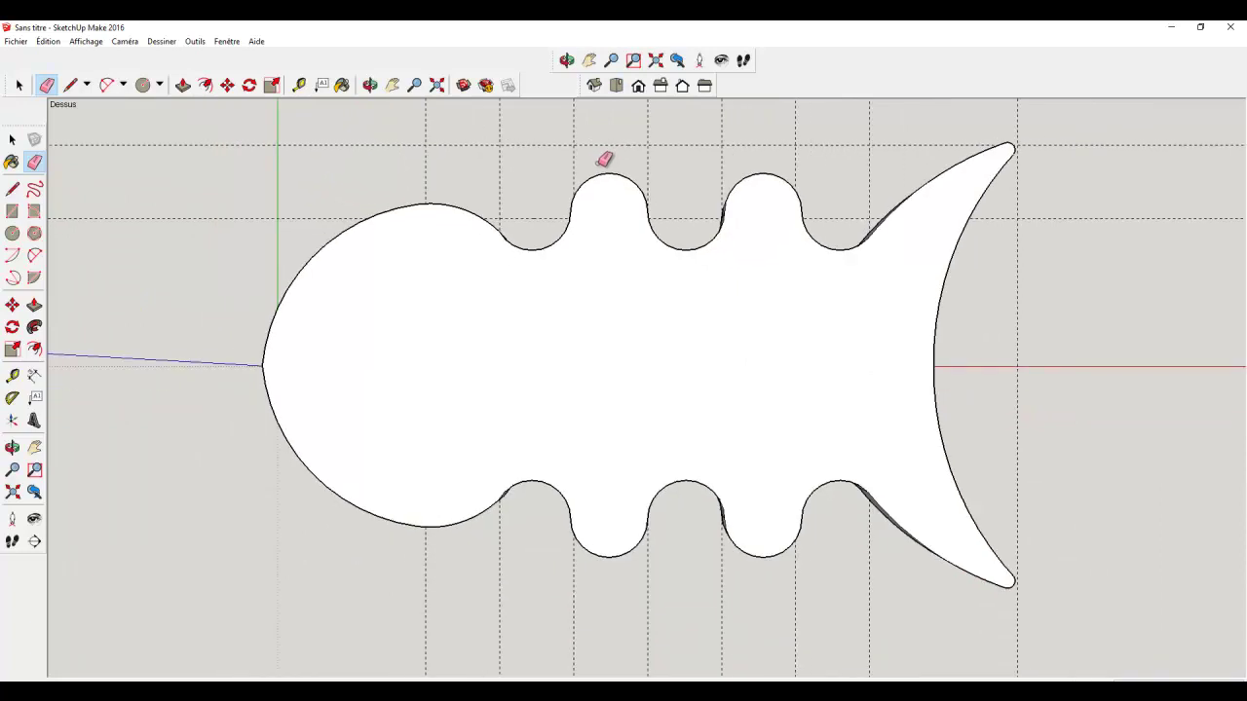
pyautogui.click(142, 85)
pyautogui.click(385, 310)
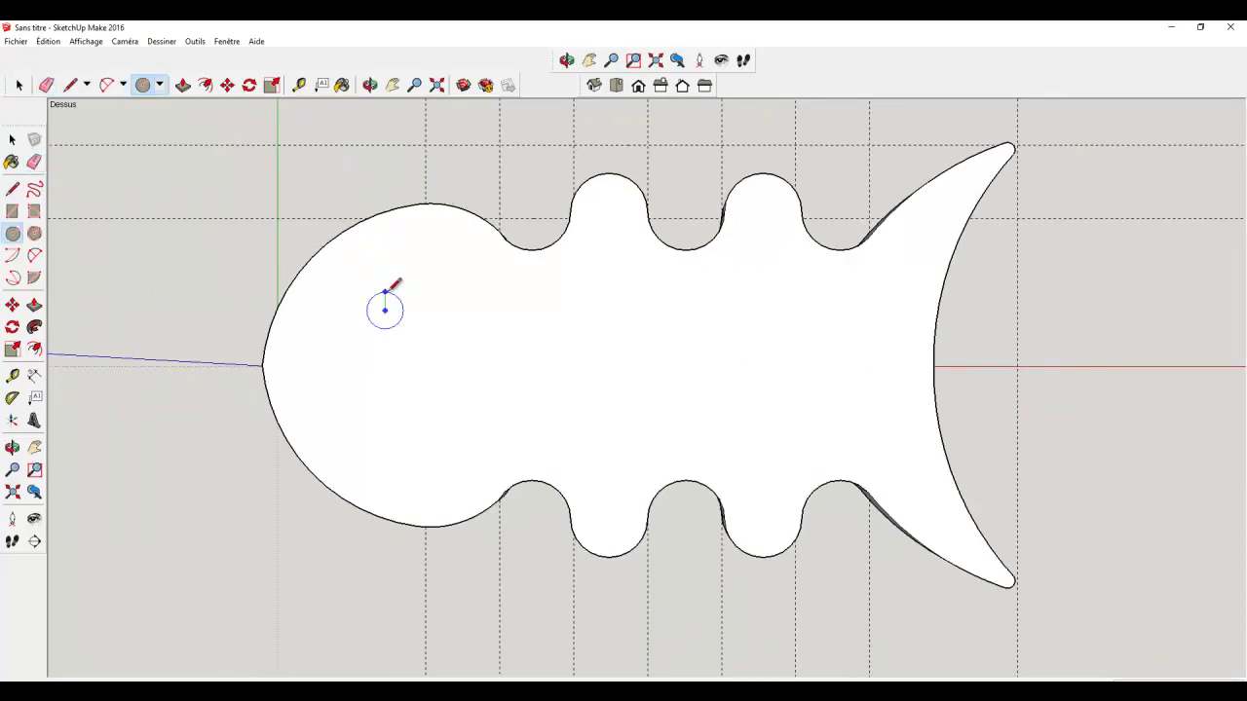
pyautogui.click(388, 283)
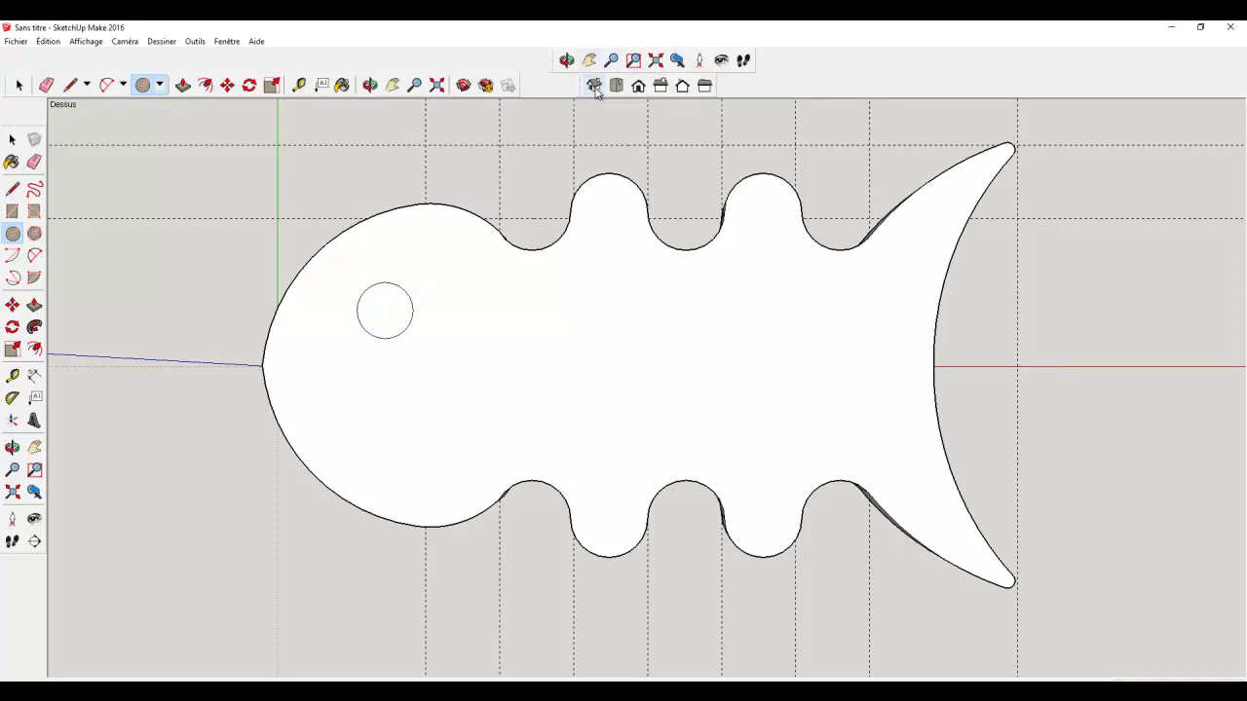
# In Iso view, push the eye circle through the slab, then return to Top view
pyautogui.click(595, 86)
pyautogui.click(183, 84)
pyautogui.moveTo(533, 315); pyautogui.dragTo(531, 325)
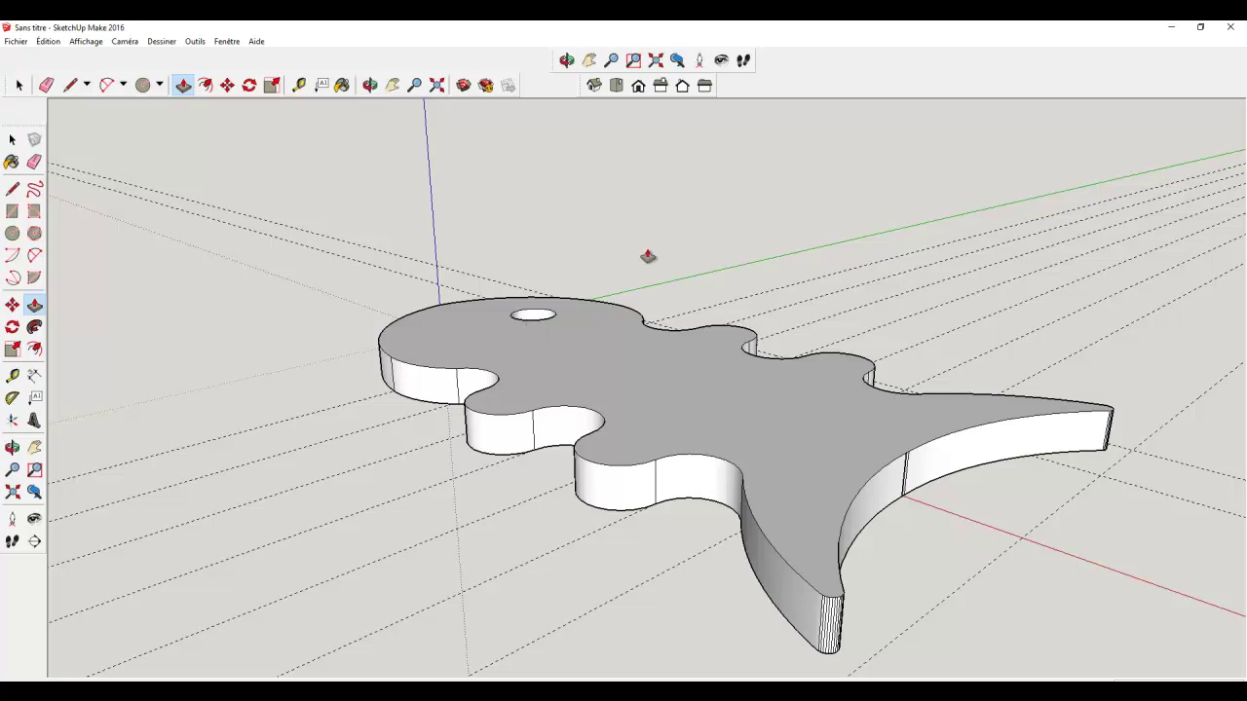
pyautogui.click(616, 86)
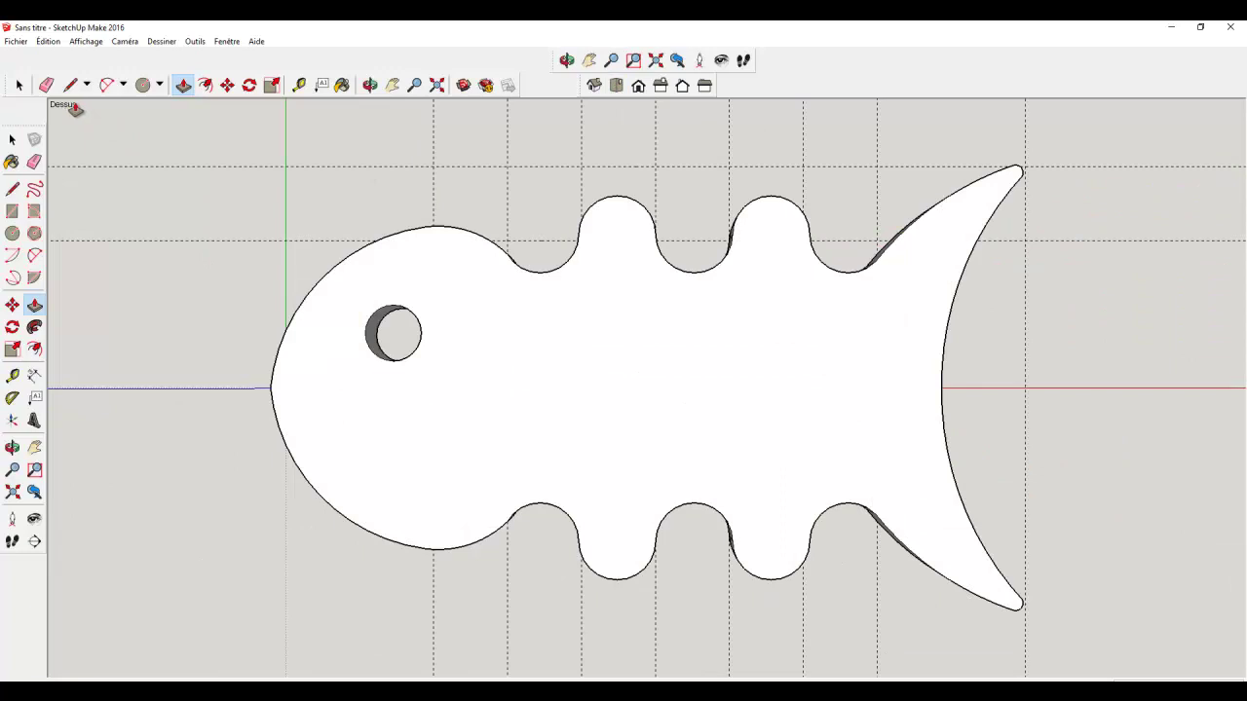
# Offset the fish's top outline slightly inward and push the inner face down into a pocket
pyautogui.click(205, 85)
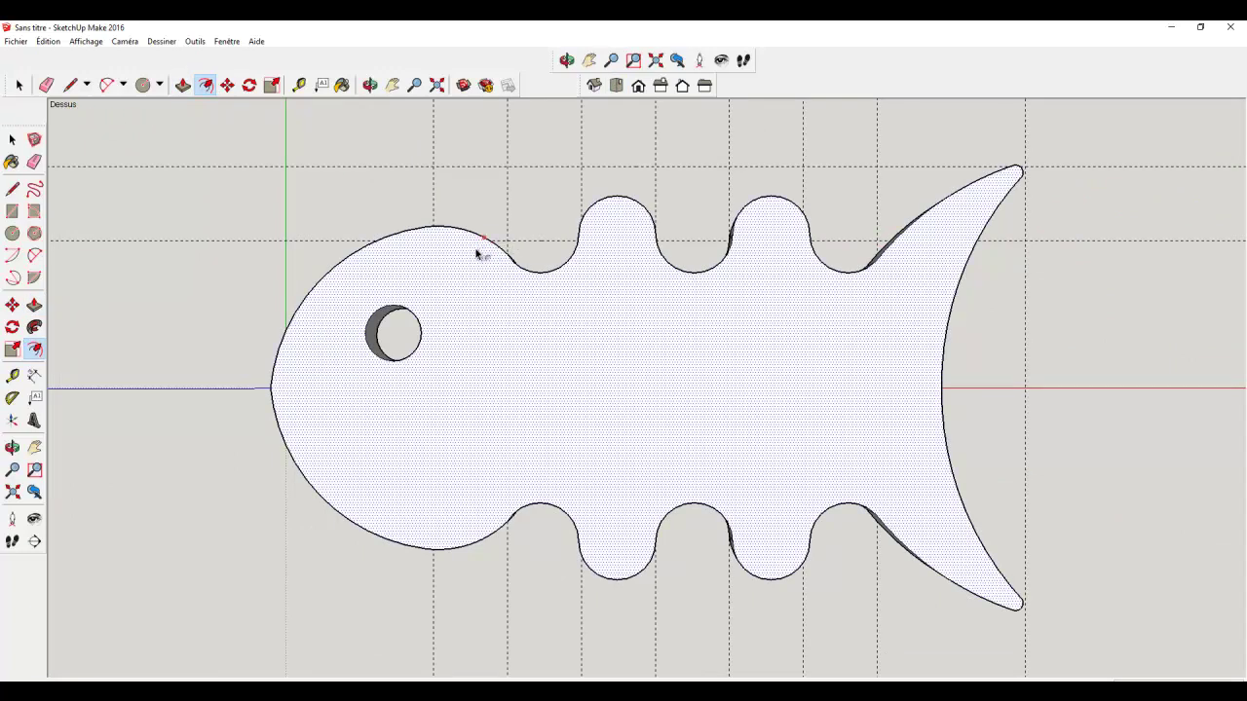
pyautogui.click(477, 250)
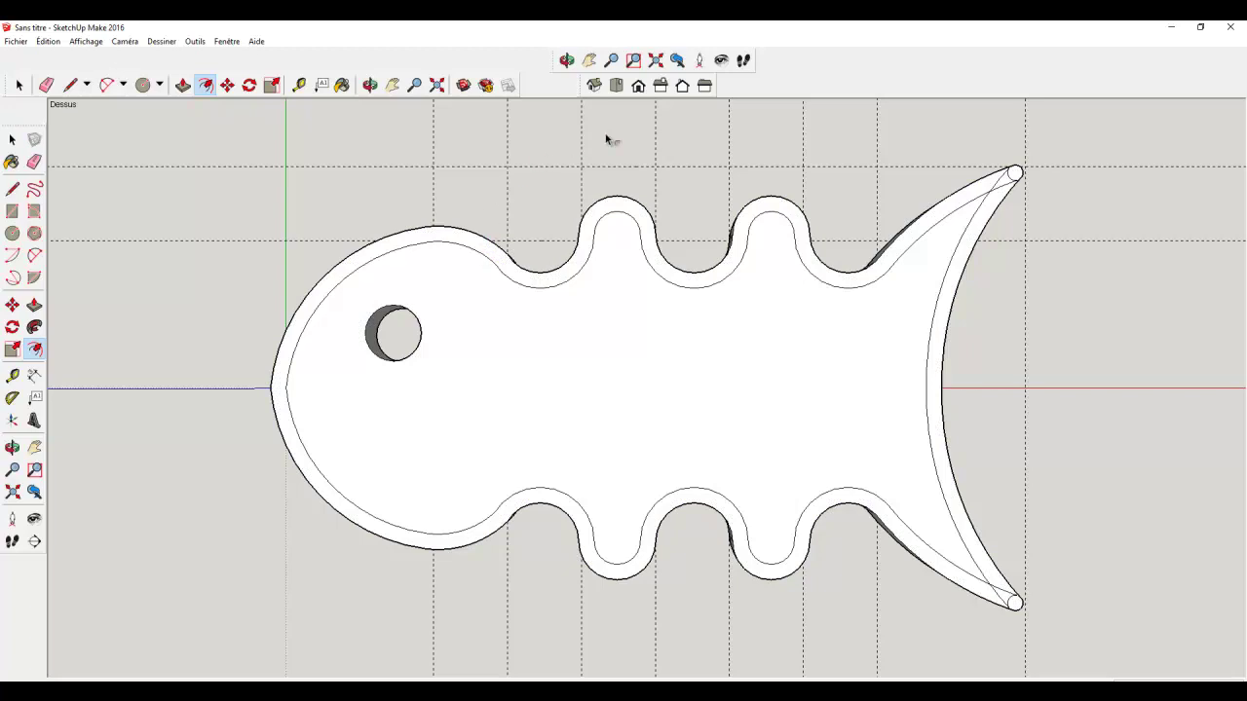
pyautogui.click(596, 85)
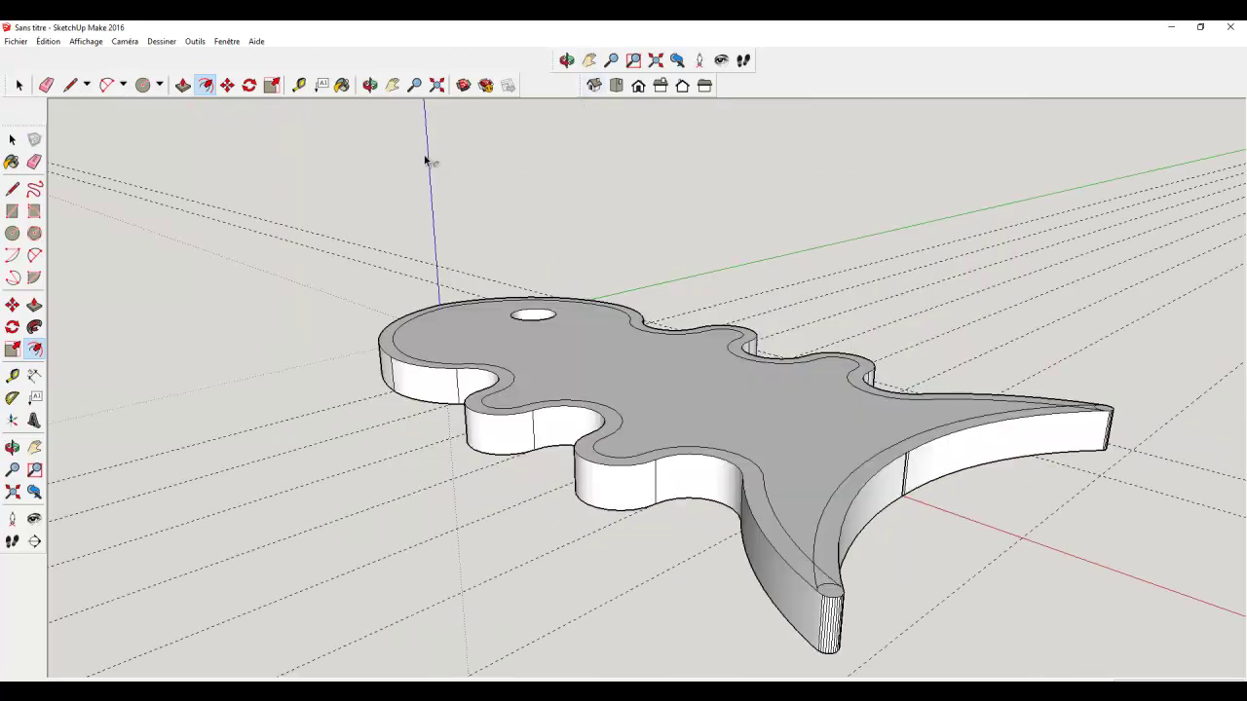
pyautogui.click(182, 84)
pyautogui.moveTo(605, 329); pyautogui.dragTo(605, 336)
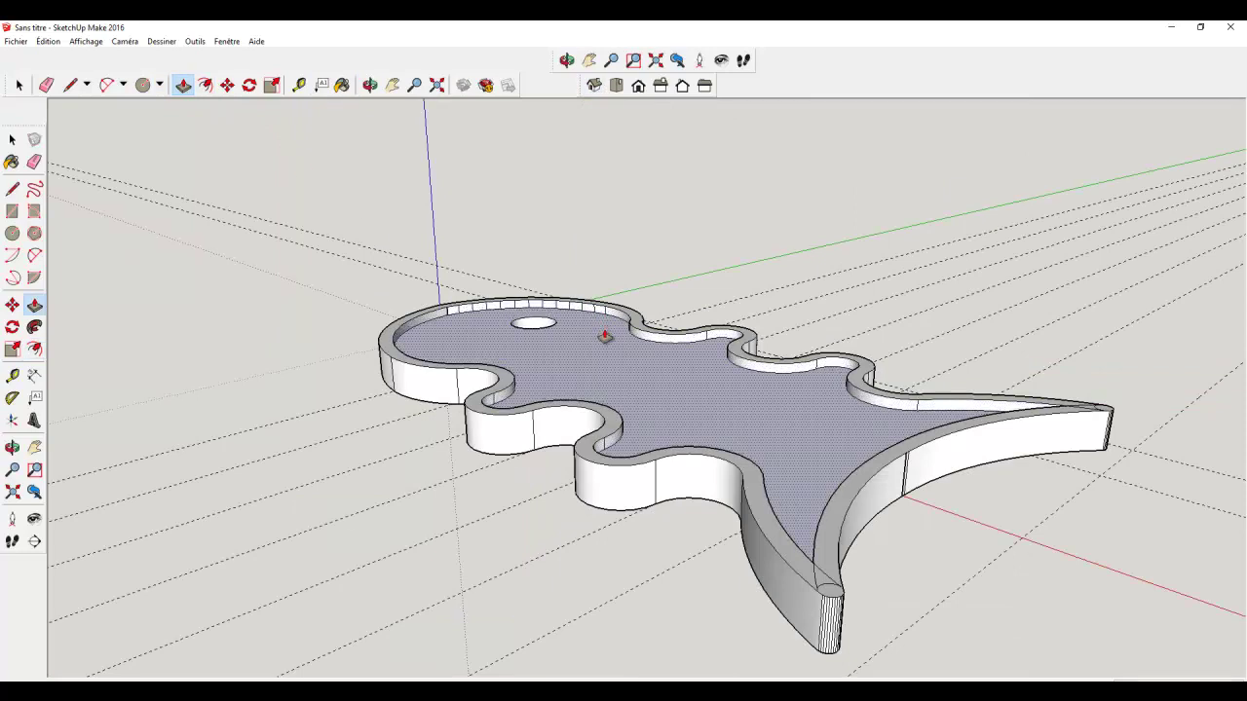